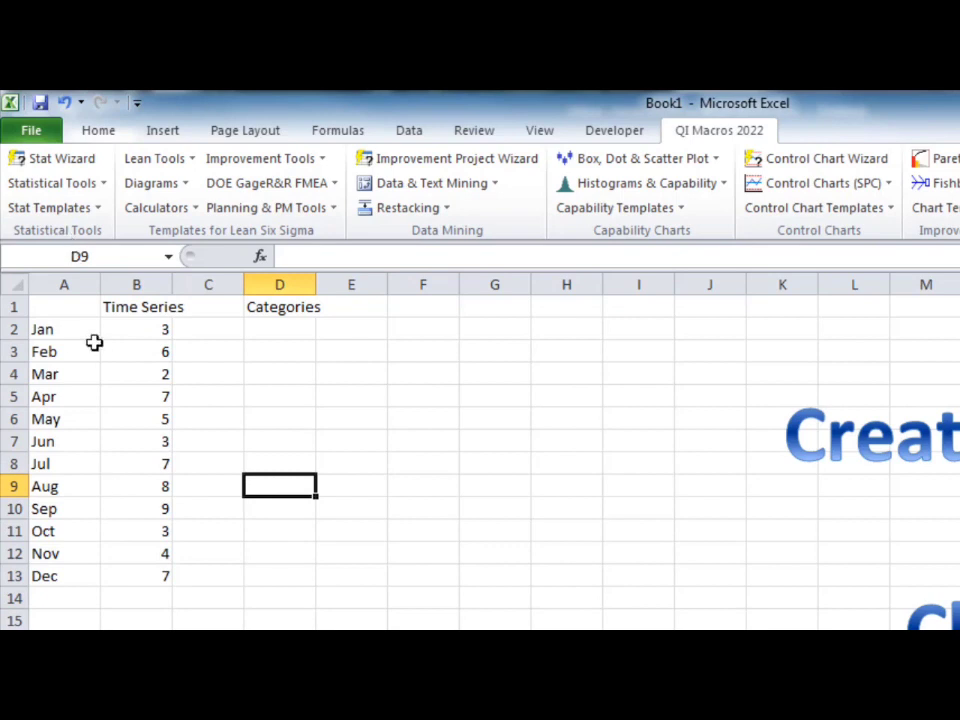
Step: Move the Categories heading from cell D1 to cell E1
click(282, 312)
key(ctrl+x)
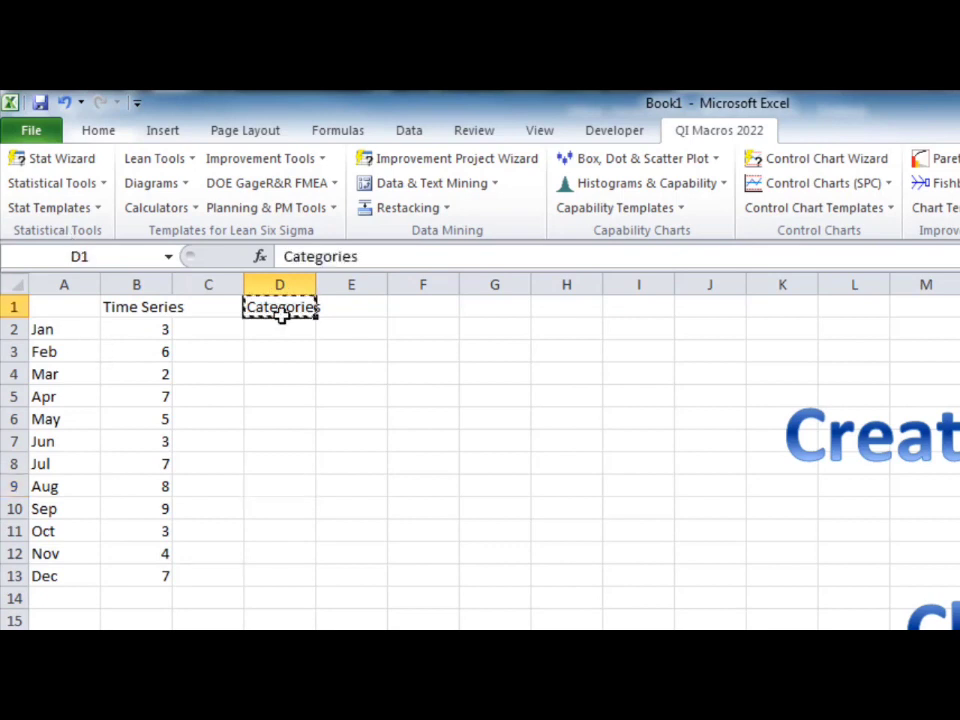
key(Right)
key(ctrl+v)
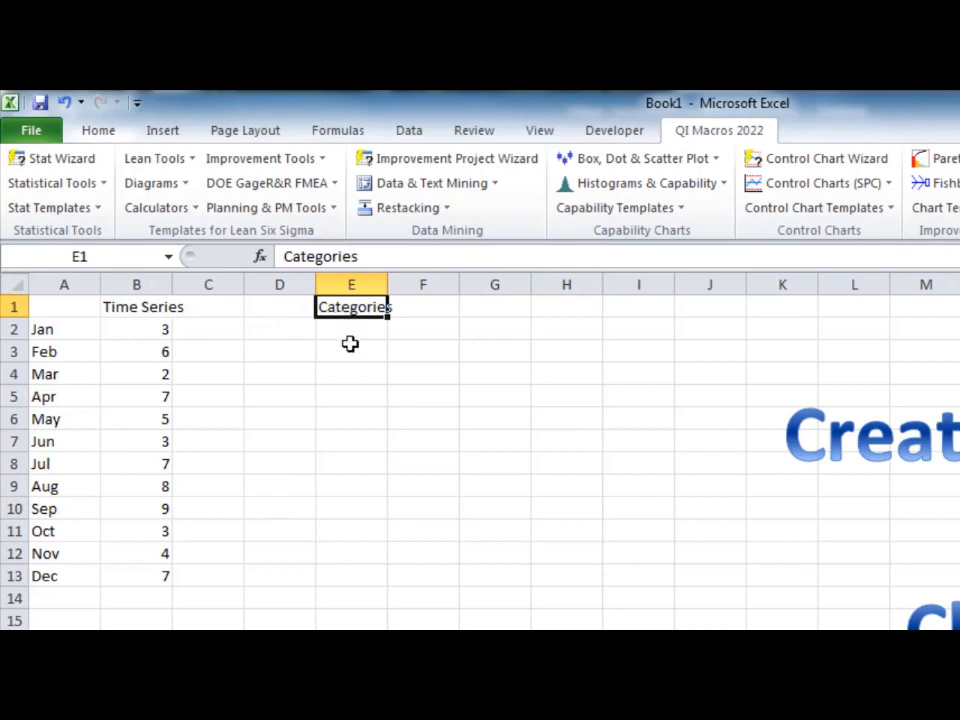
Step: Enter the category labels Men 20-40 and Men 40-60 in cells D2 and D3
click(280, 334)
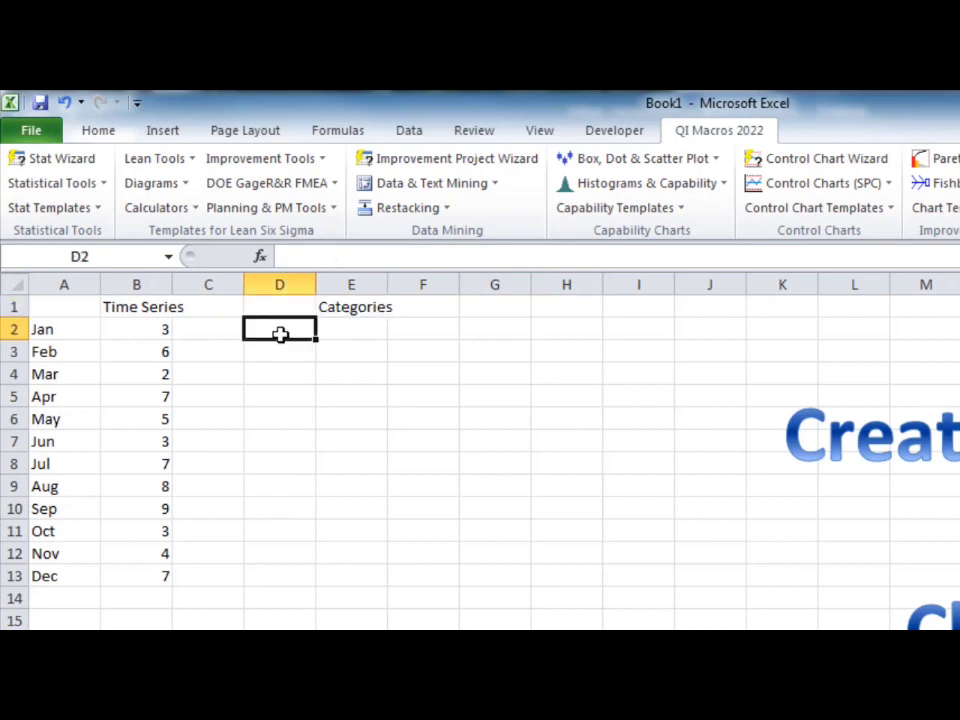
text(Men)
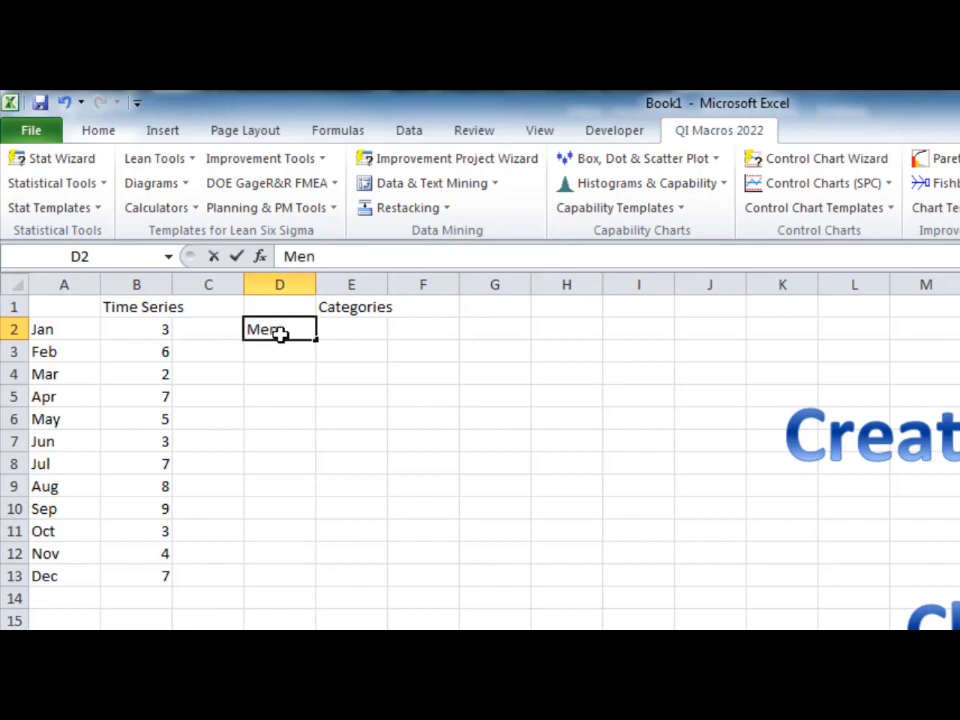
text( 20-40)
key(Return)
text(Men)
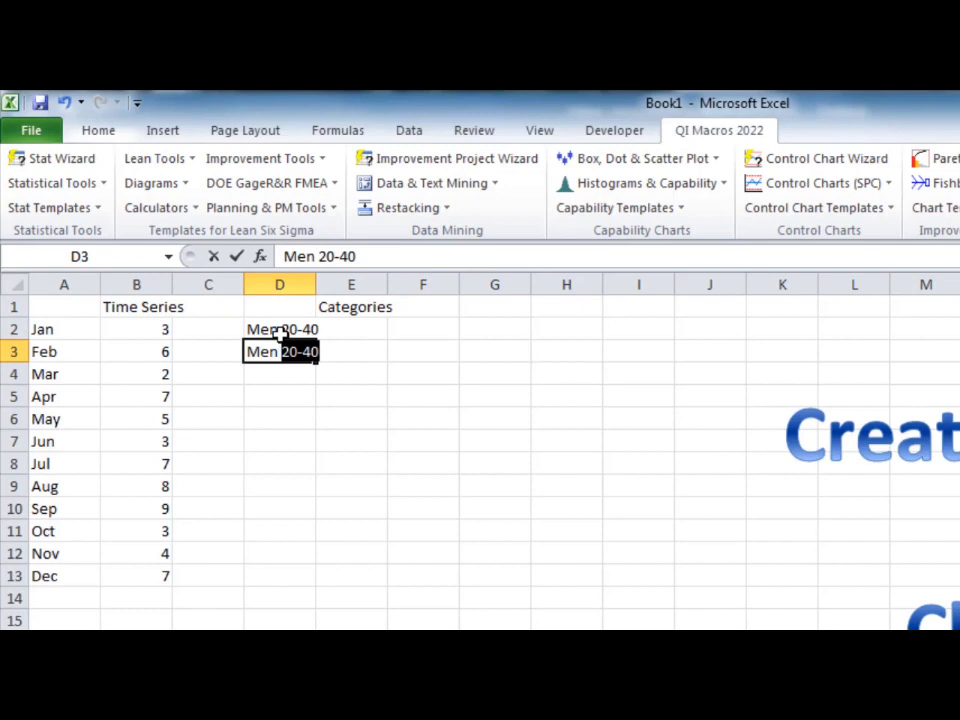
text( 40-)
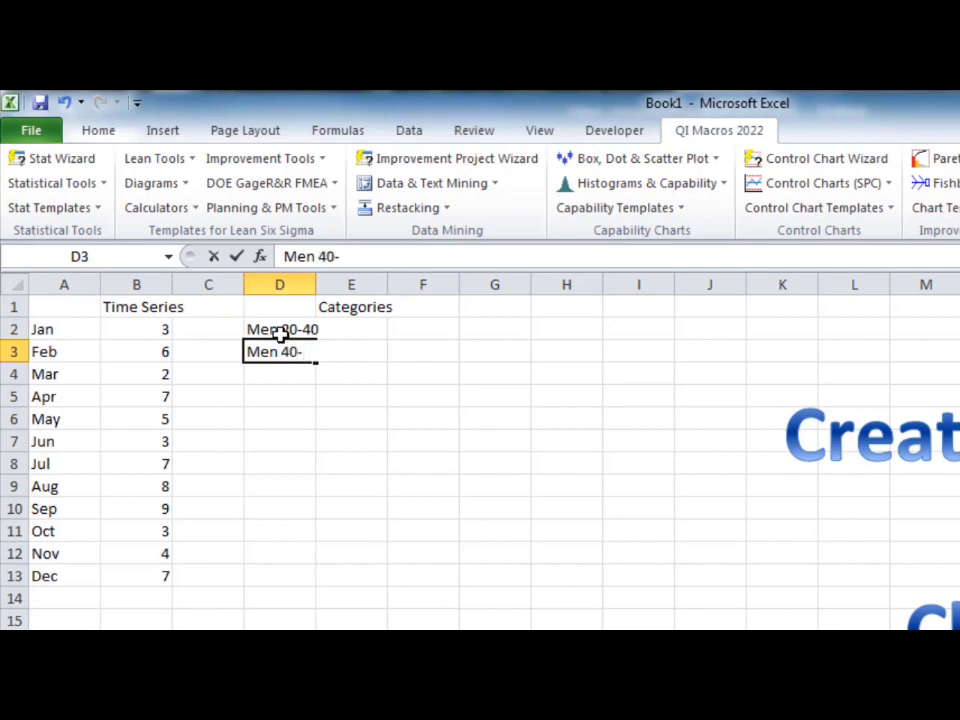
text(60)
key(Return)
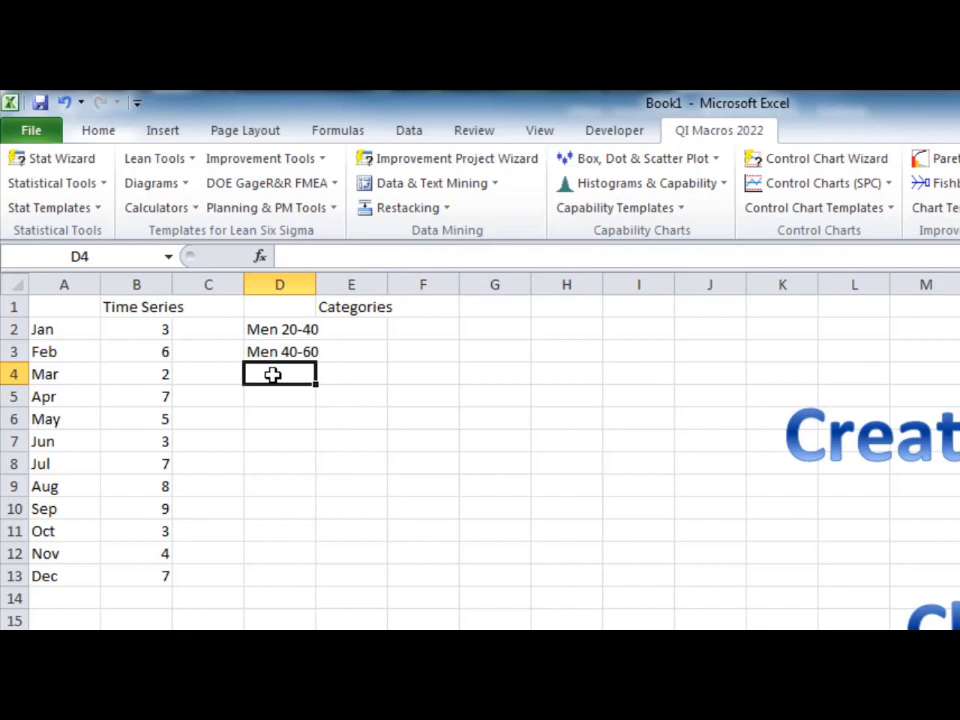
Step: Add the category labels Folded and Damaged in cells D4 and D5
text(Folded)
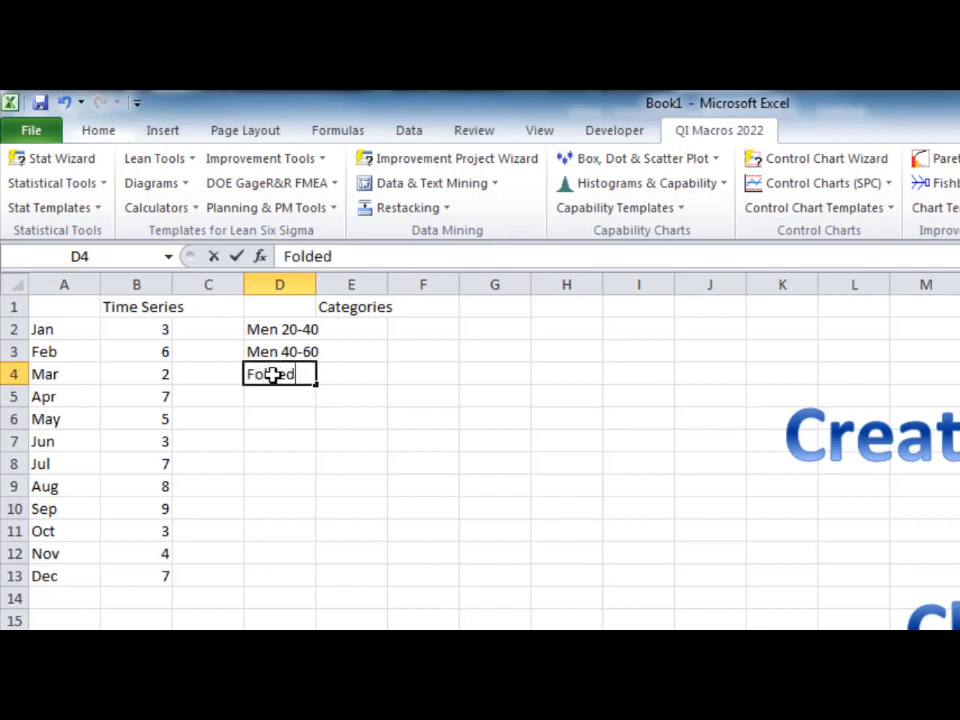
key(Return)
text(Dma)
key(BackSpace)
key(BackSpace)
text(a)
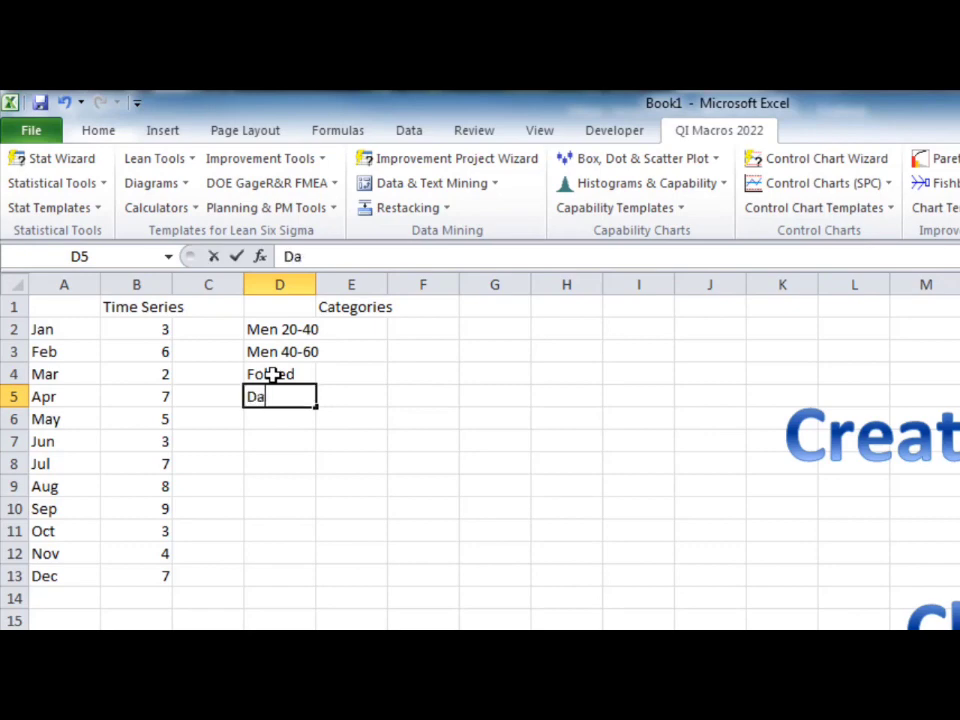
text(maged)
key(Return)
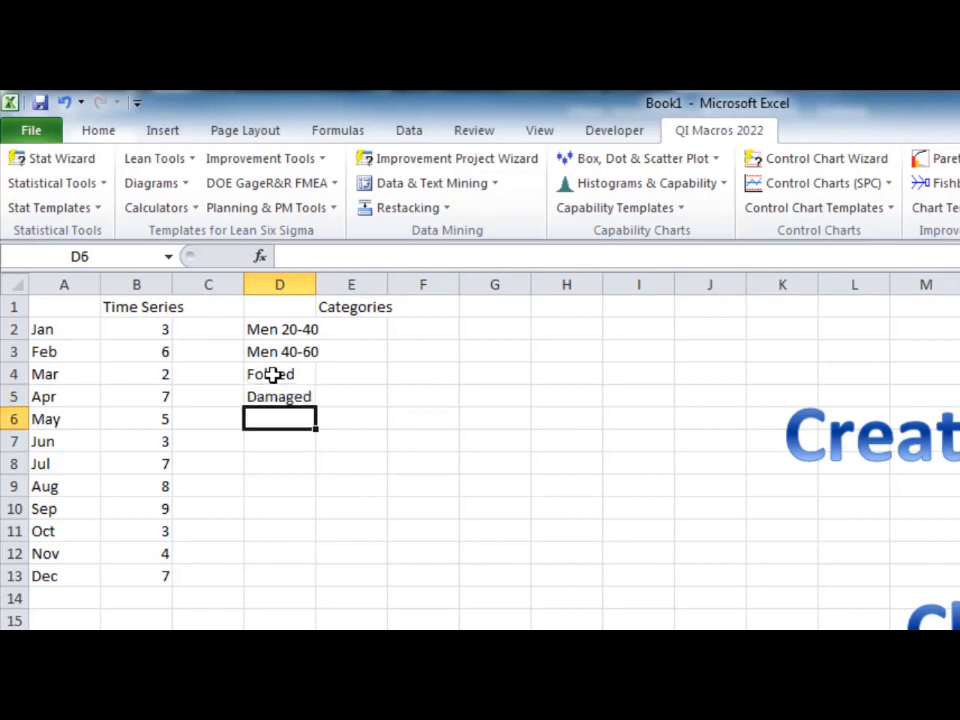
Step: Complete the category list with Bent, Falls and Injuries in cells D6 to D8
text(Bent)
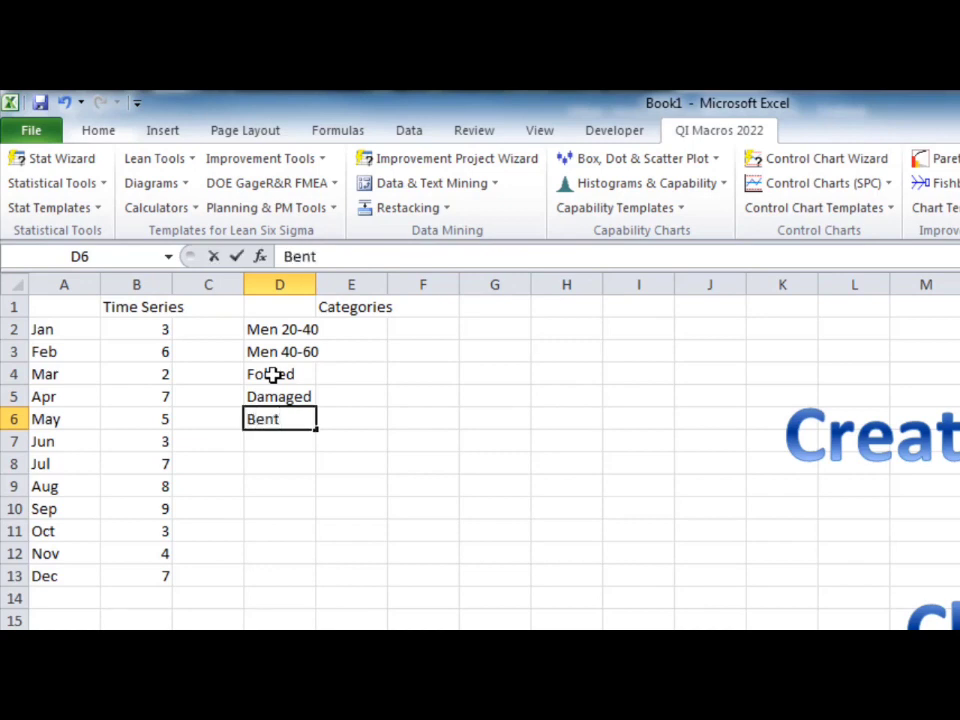
key(Return)
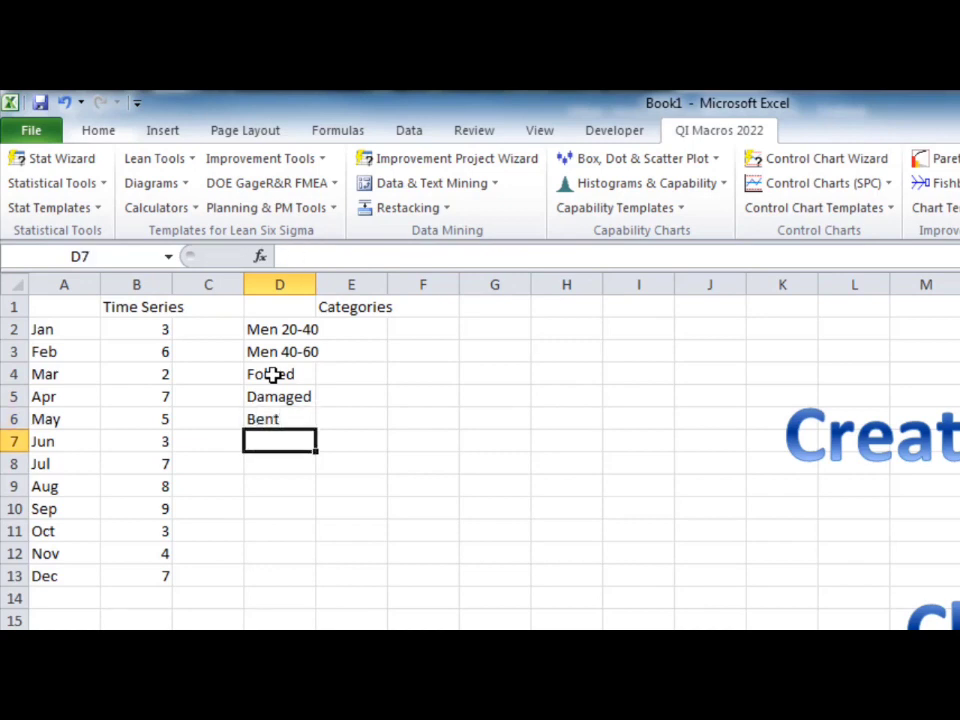
text(Falls)
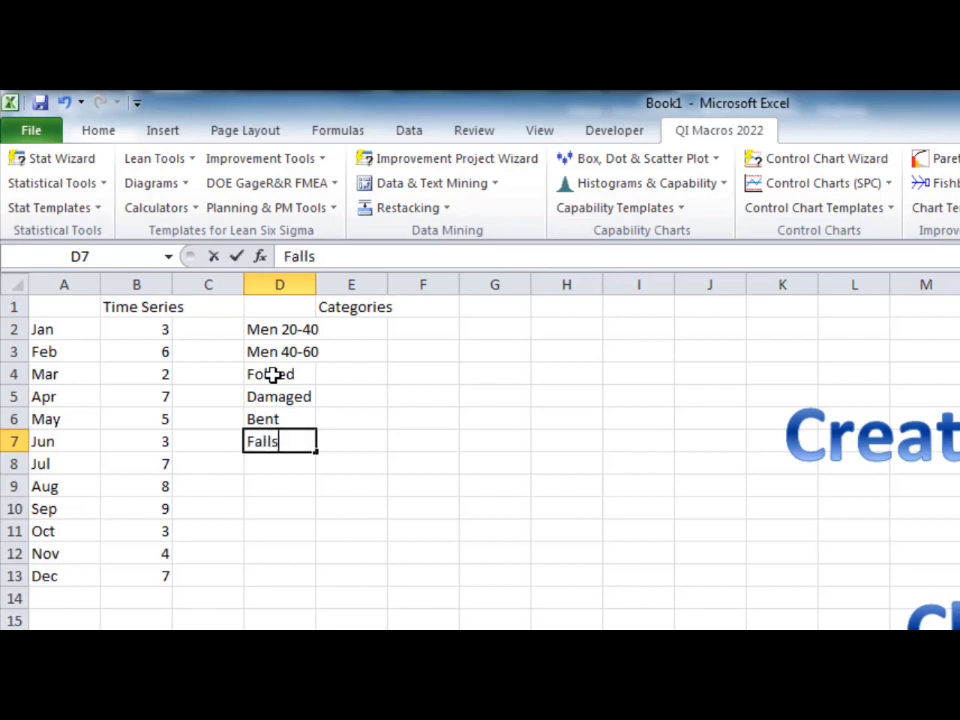
key(Return)
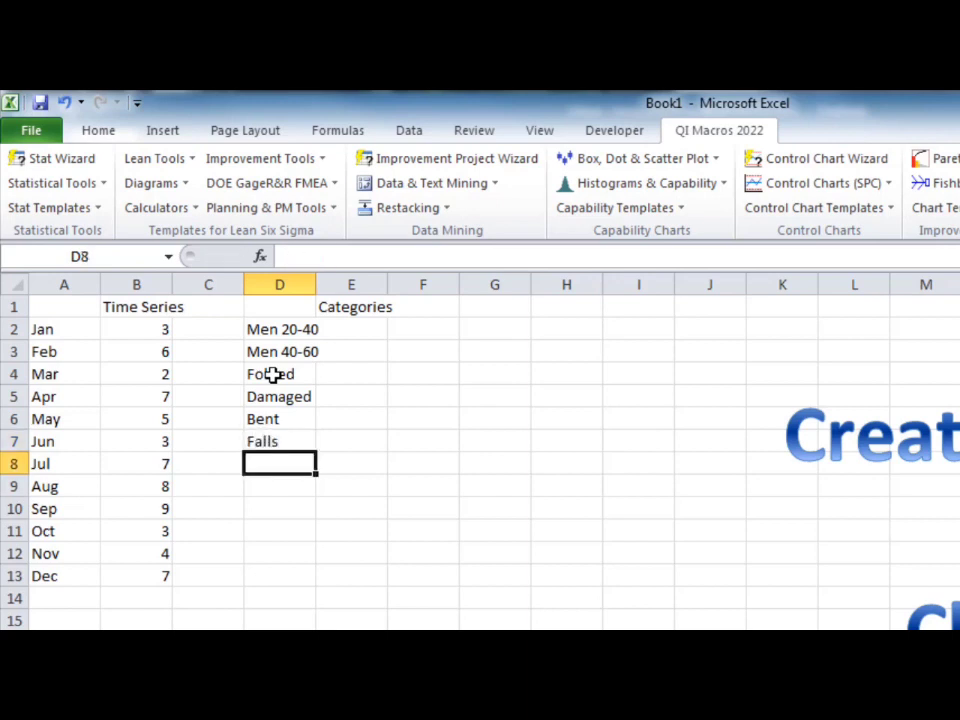
text(Injuries)
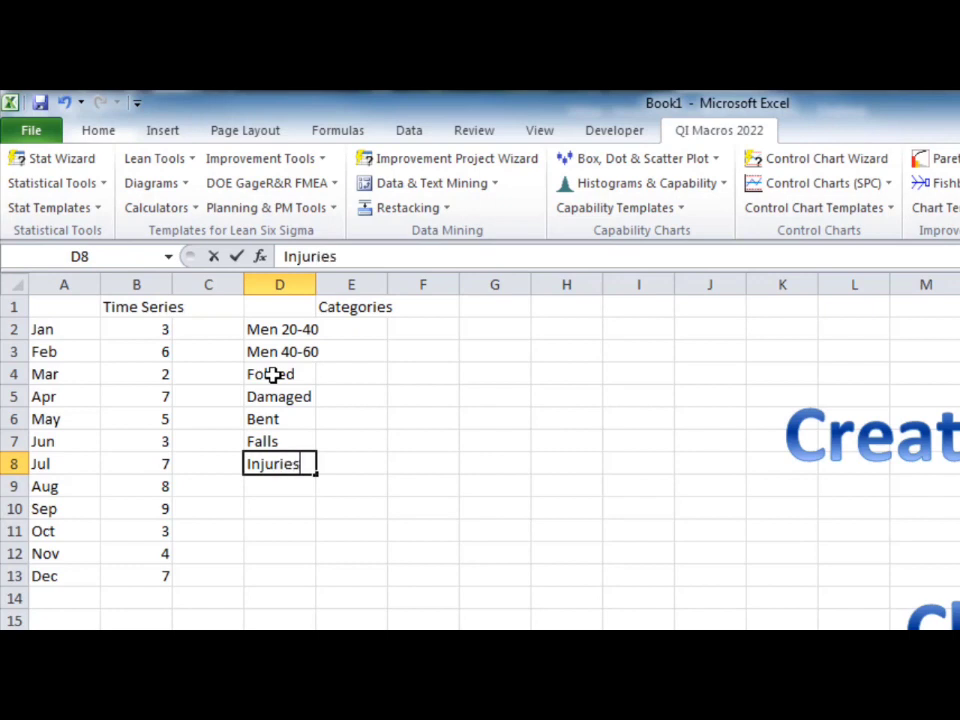
key(Return)
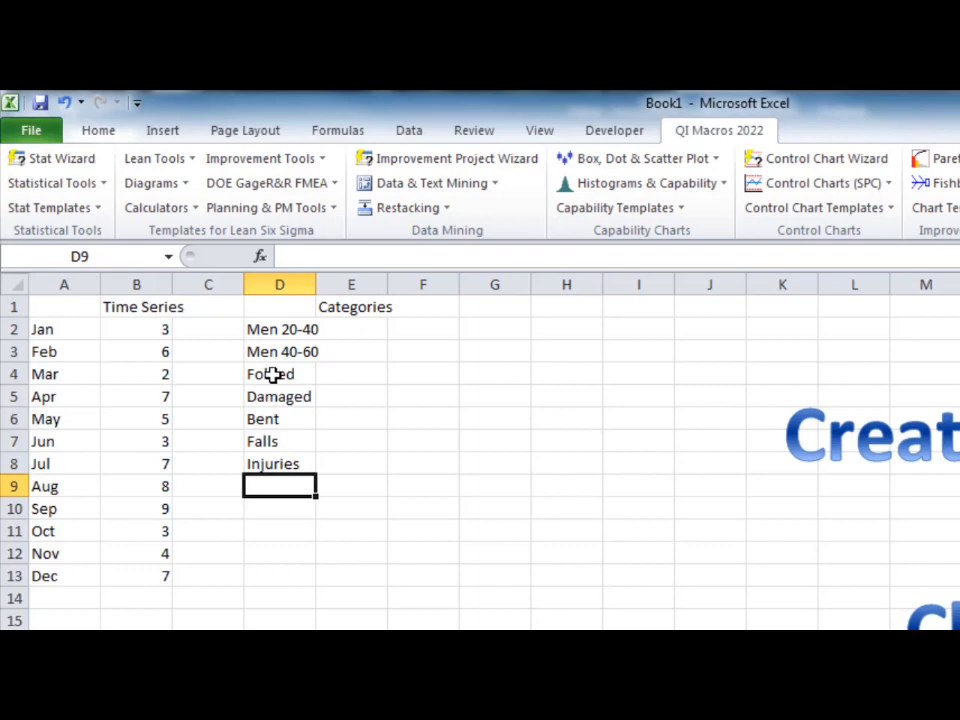
Step: Enter the values 30, 45 and 5 for the first three categories in cells E2 to E4
click(343, 329)
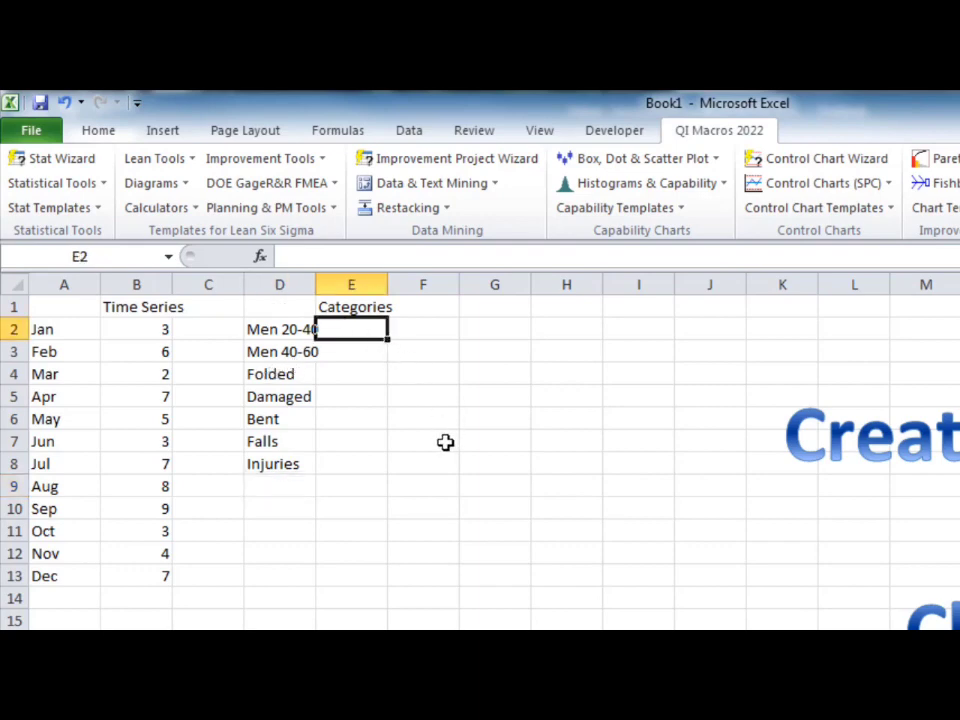
text(30)
key(Return)
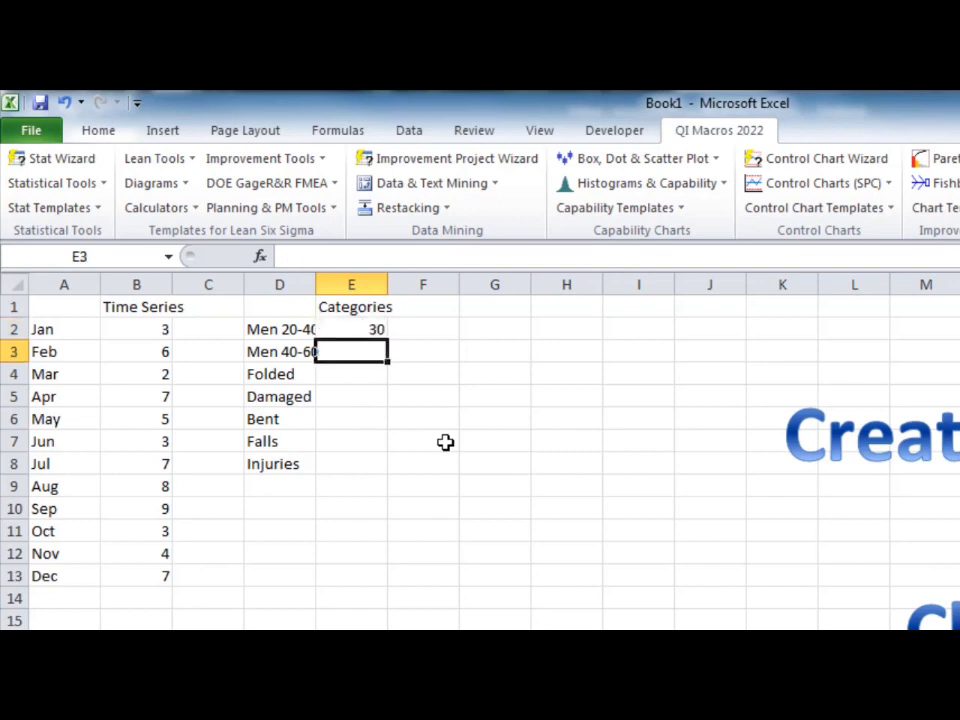
text(45)
key(Return)
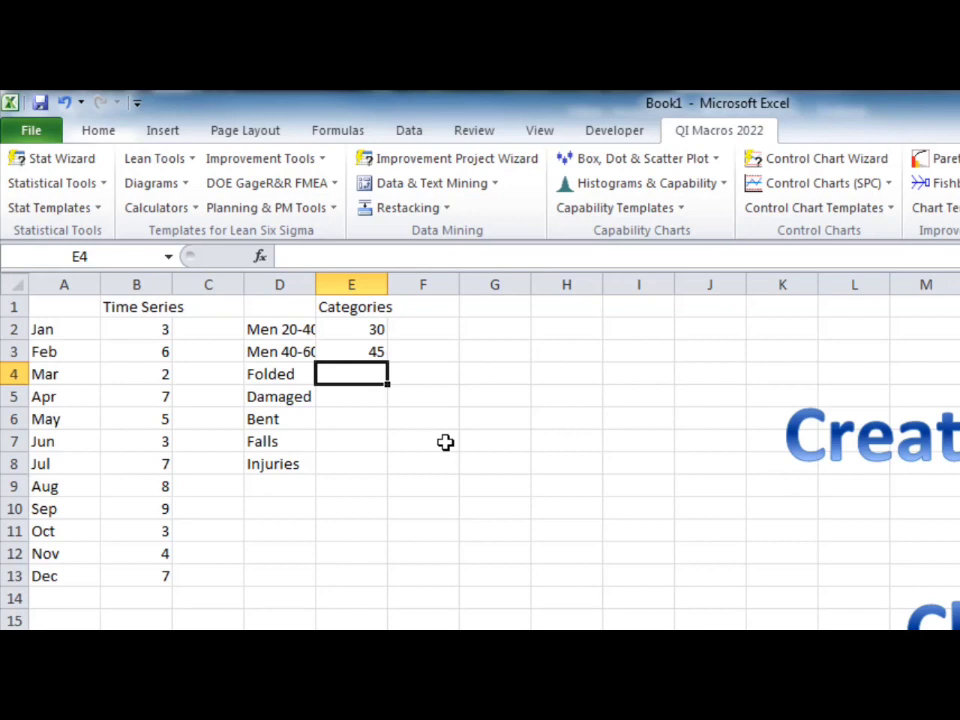
text(5)
key(Return)
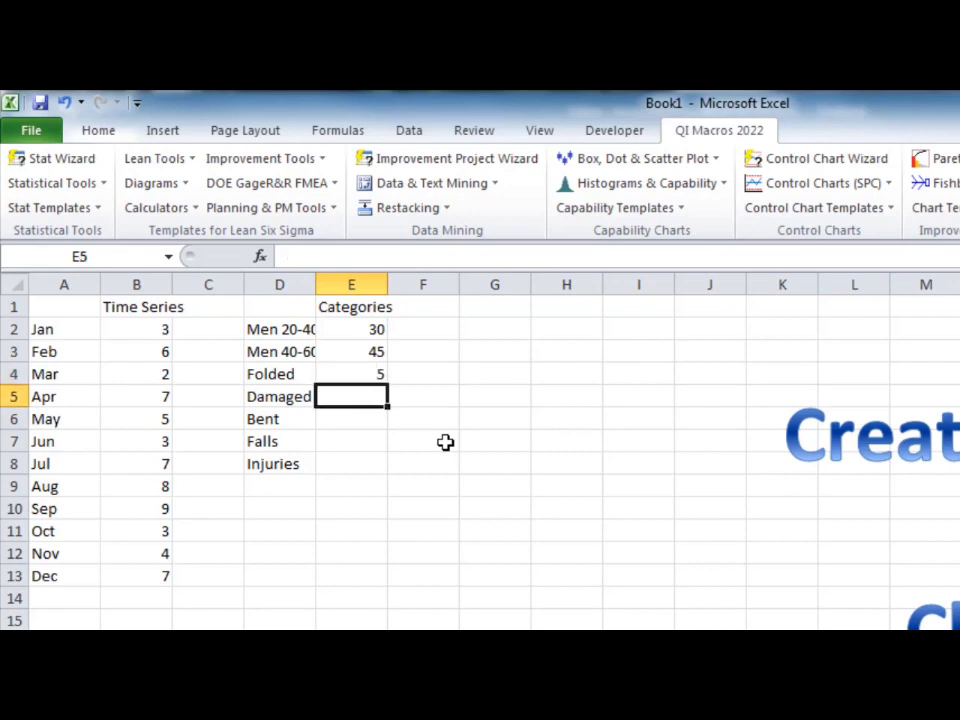
Step: Enter 17, 3, 6 and 11 for Damaged through Injuries in E5 to E8, and fit column D's width to its labels
text(17)
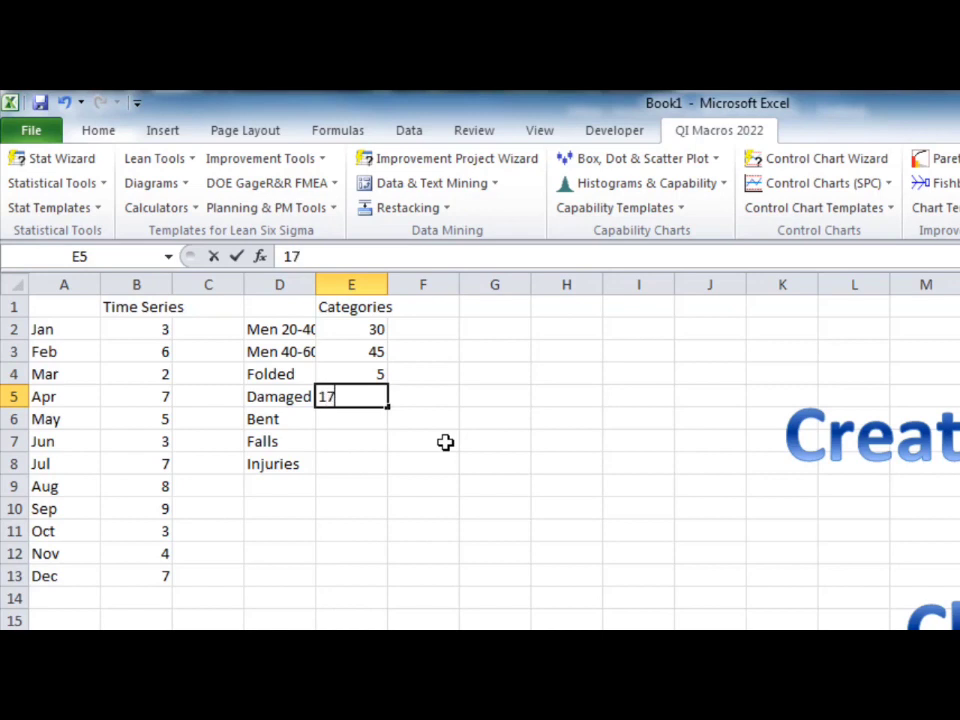
key(Return)
text(3)
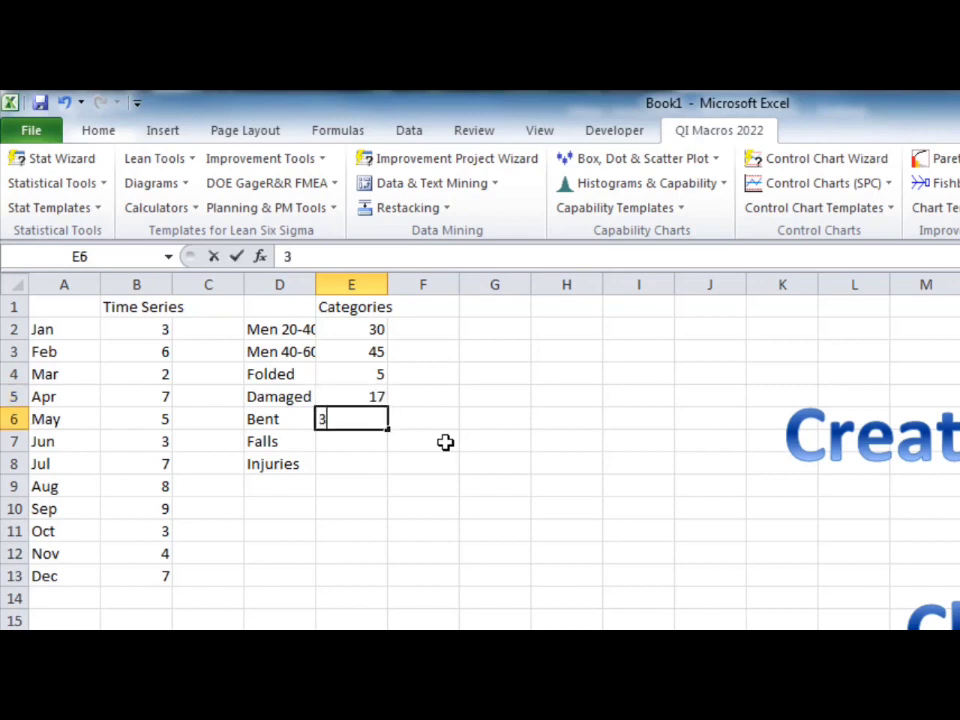
key(Return)
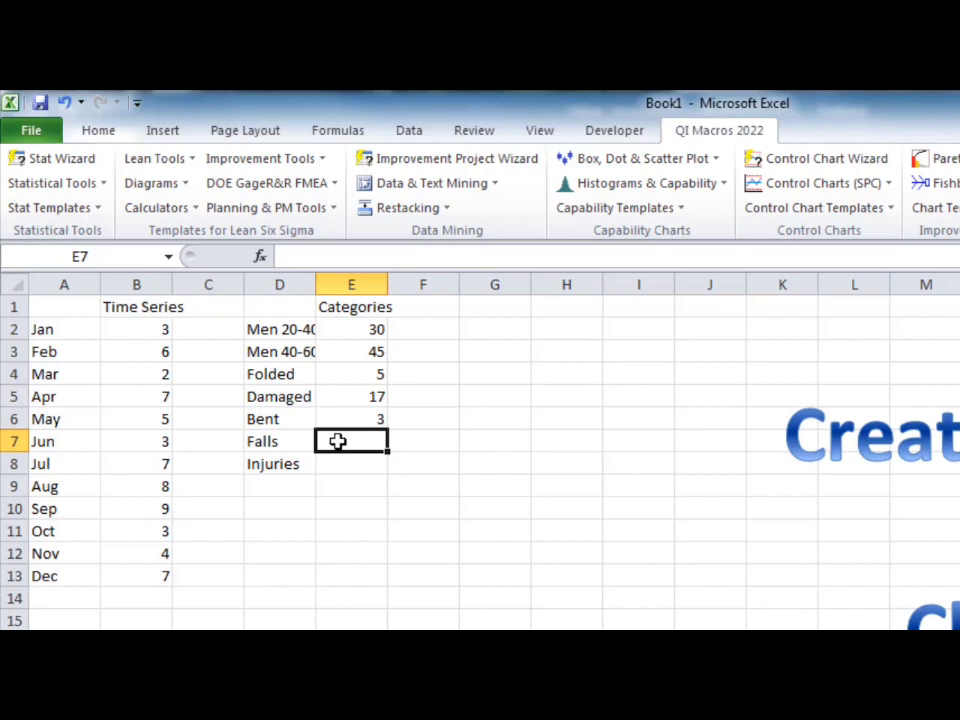
text(6)
key(Return)
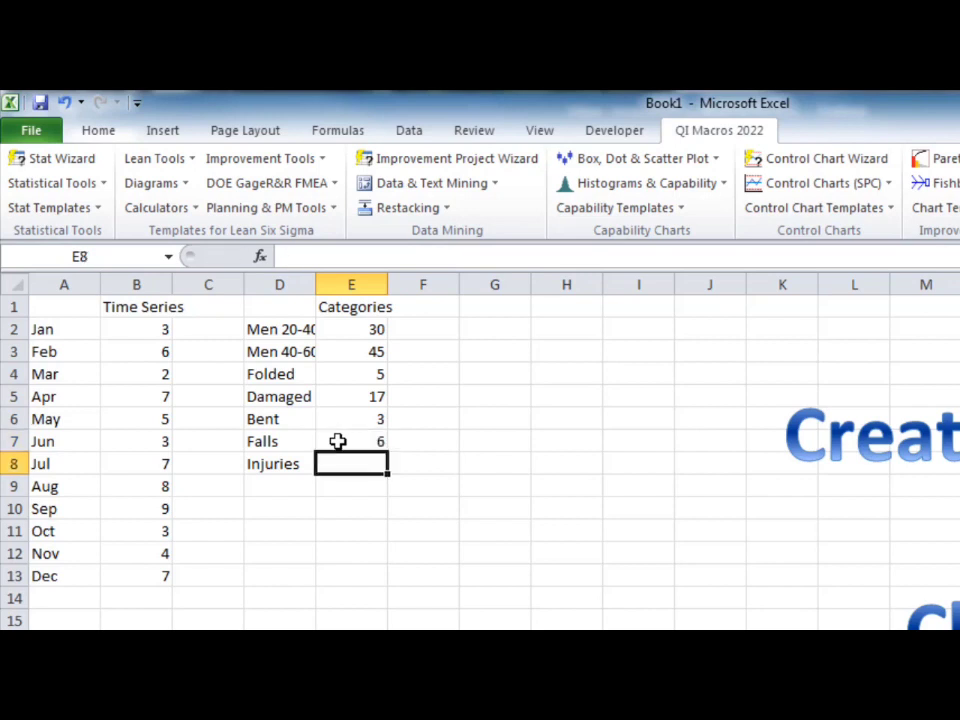
text(11)
key(Return)
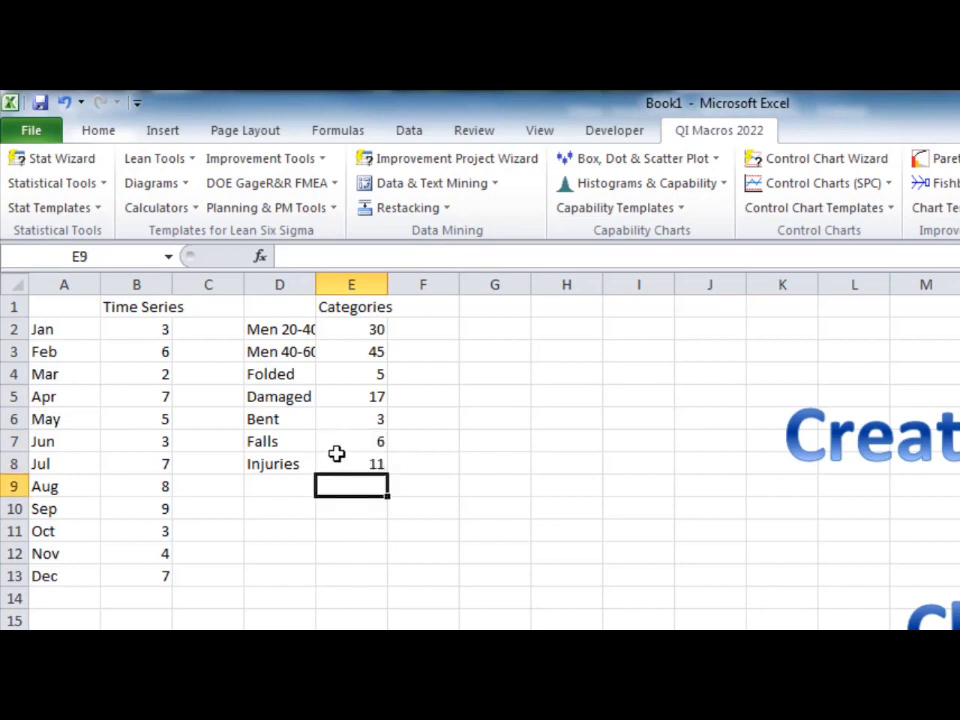
double_click(315, 285)
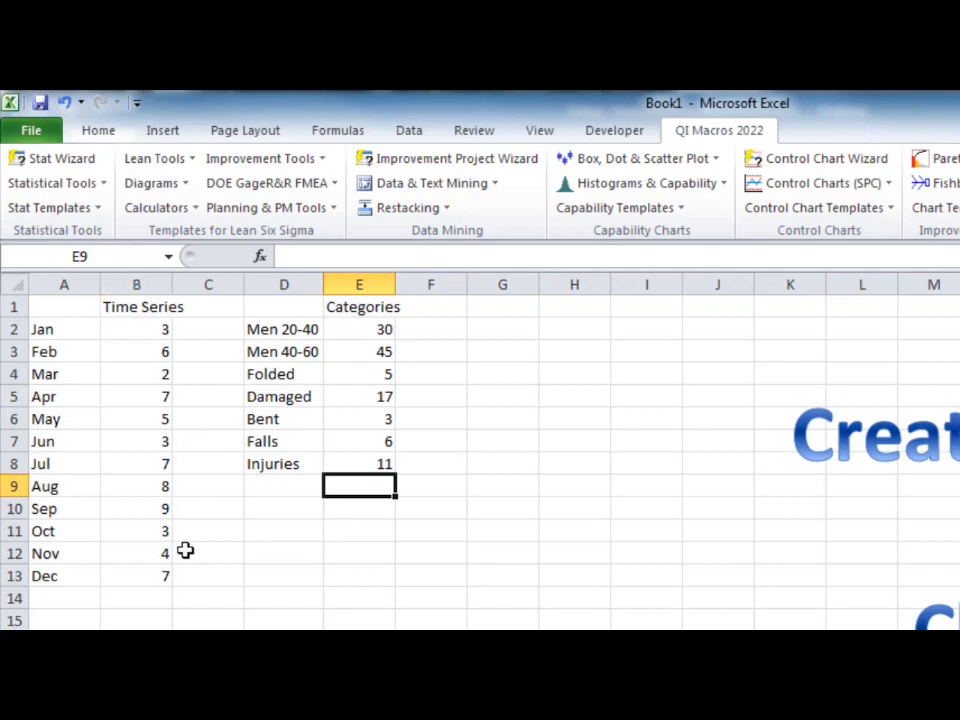
Step: Create a QI Macros line chart from the monthly Time Series data in A1:B13
drag(144, 579, 6, 258)
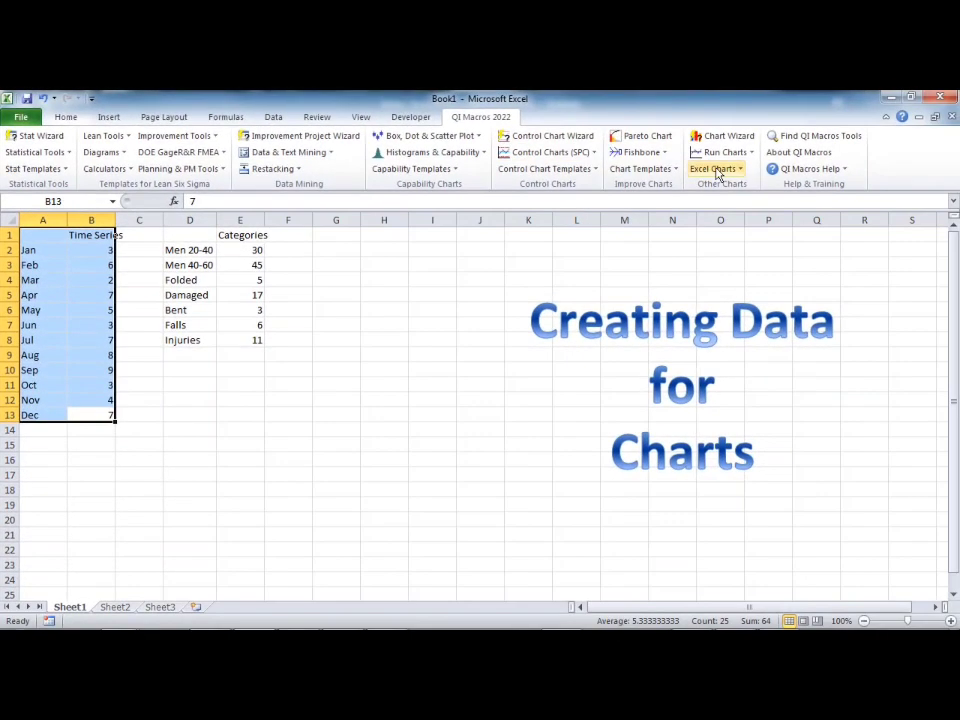
click(714, 169)
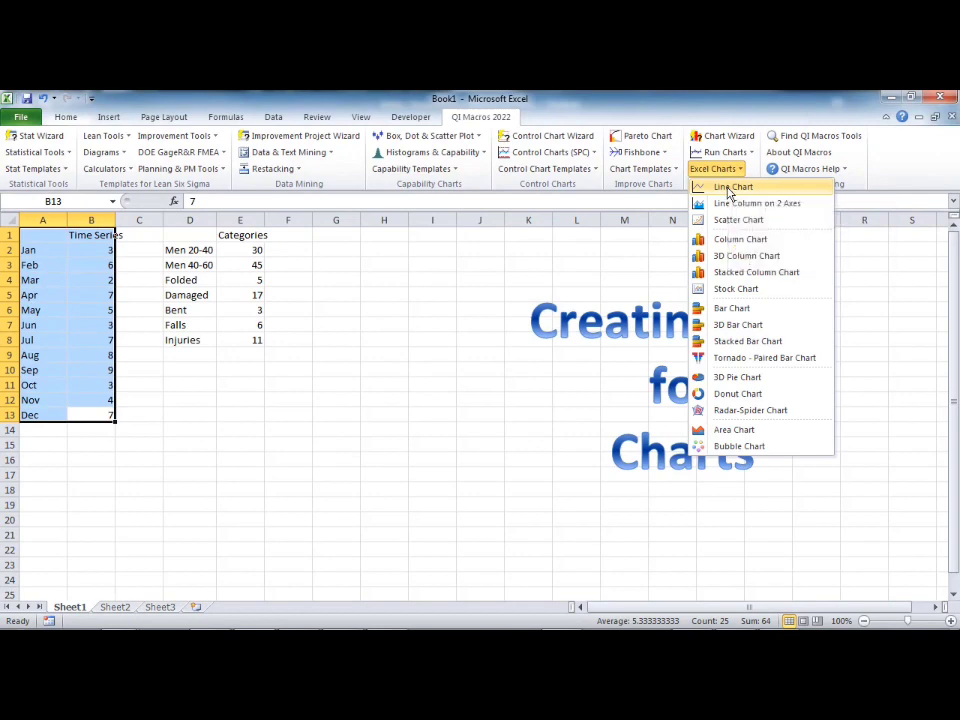
click(729, 193)
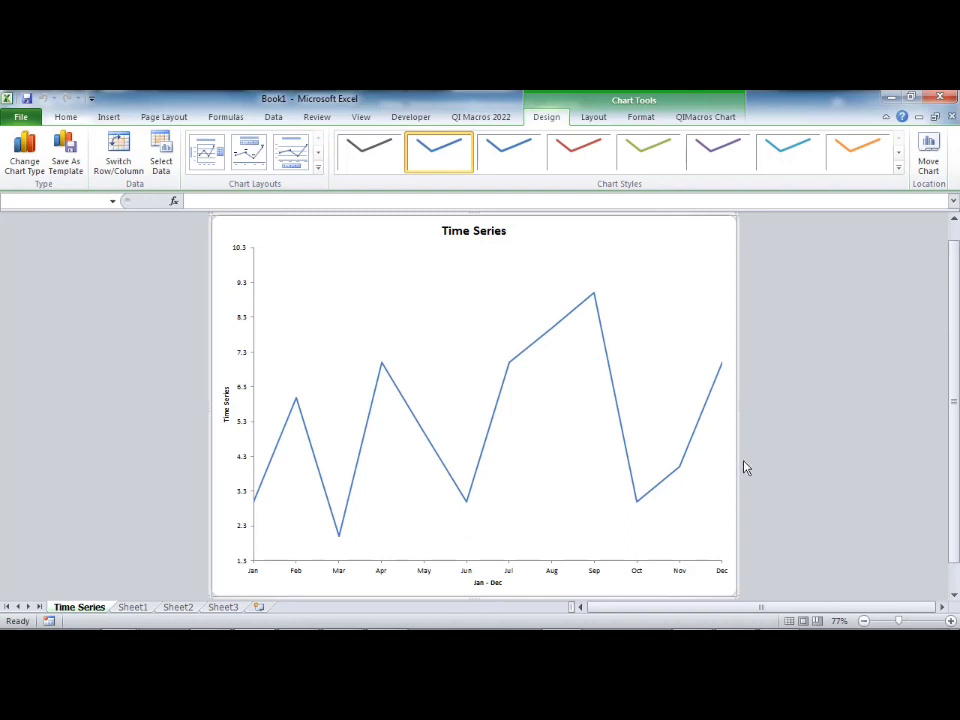
Step: Create a median run chart from the same Time Series data on Sheet1 and compare it with the line chart
click(134, 607)
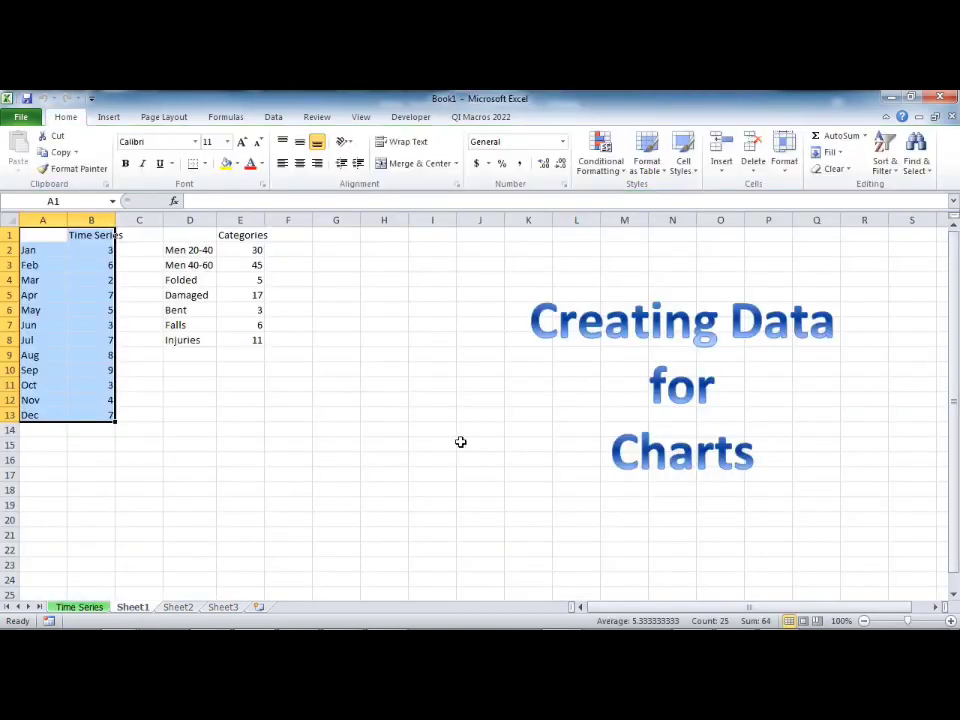
click(482, 117)
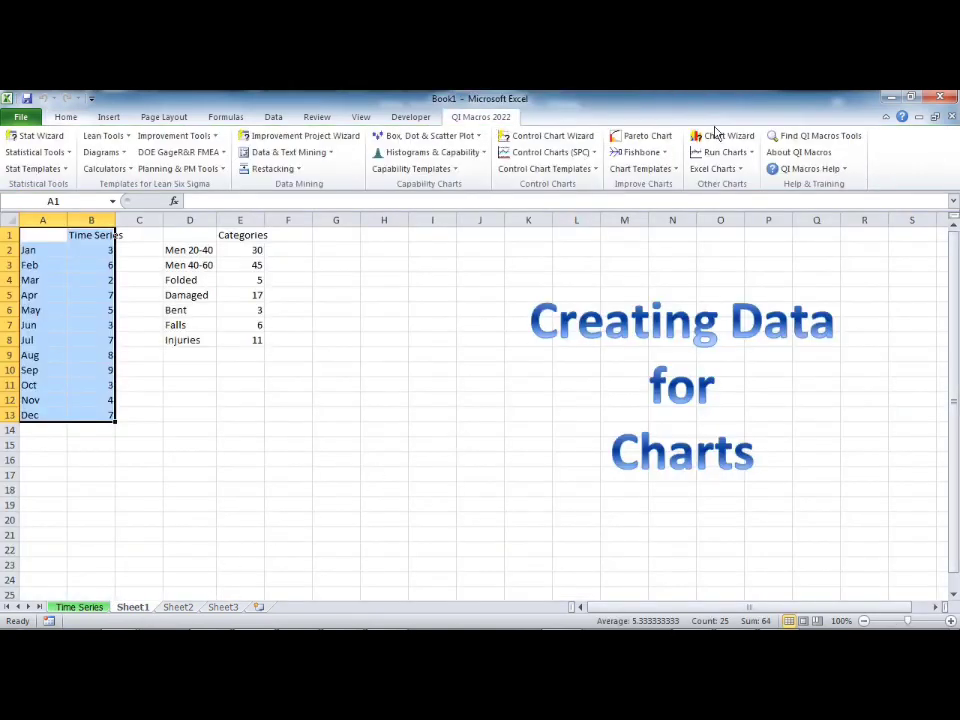
click(731, 155)
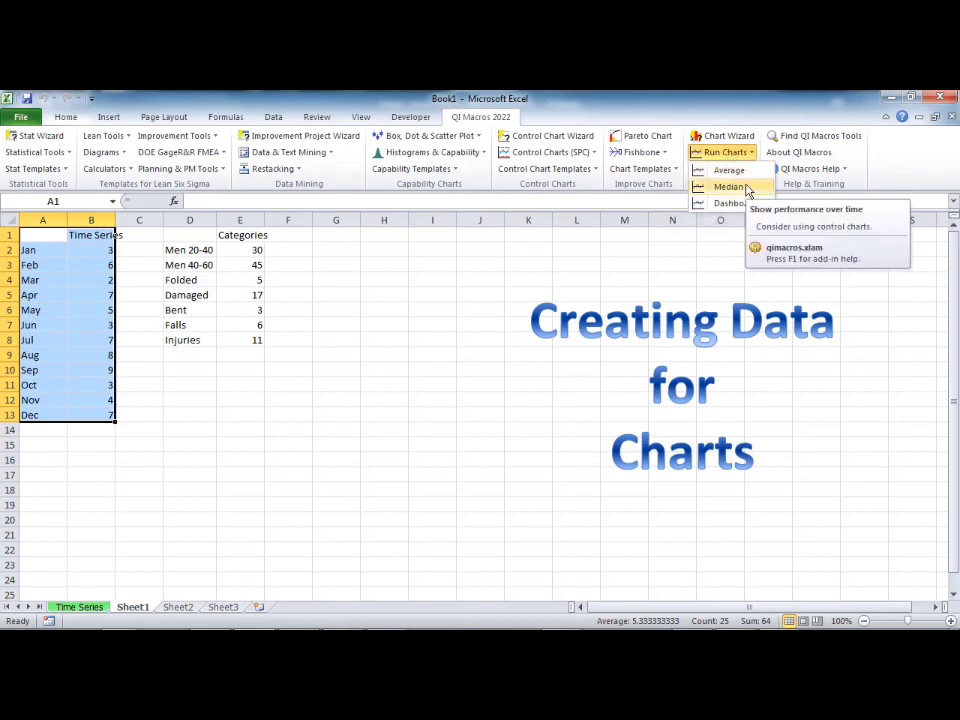
click(745, 188)
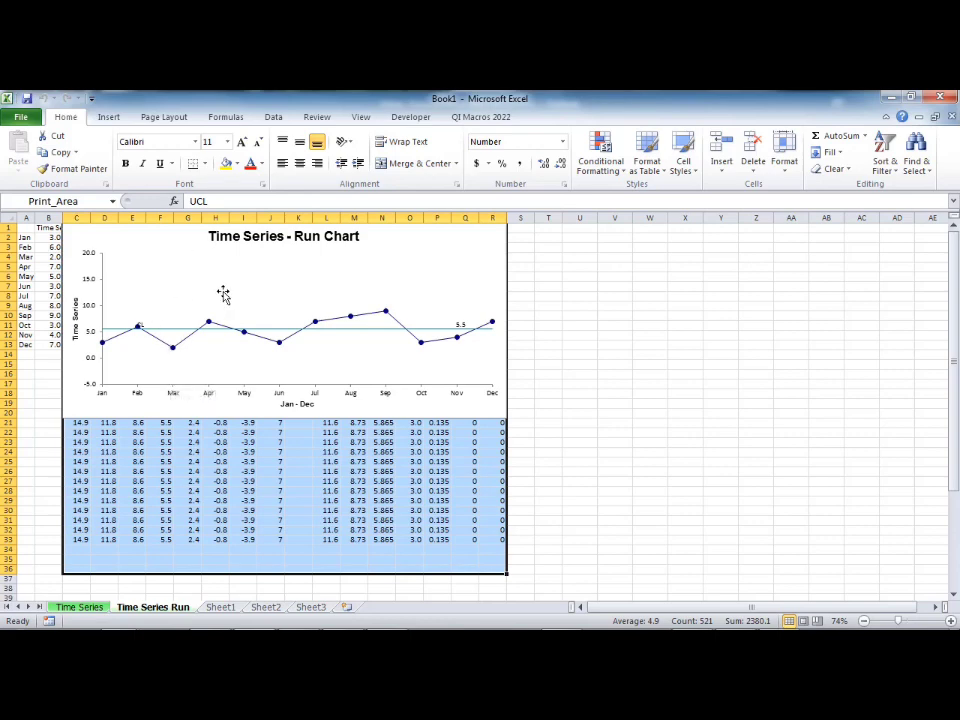
click(80, 607)
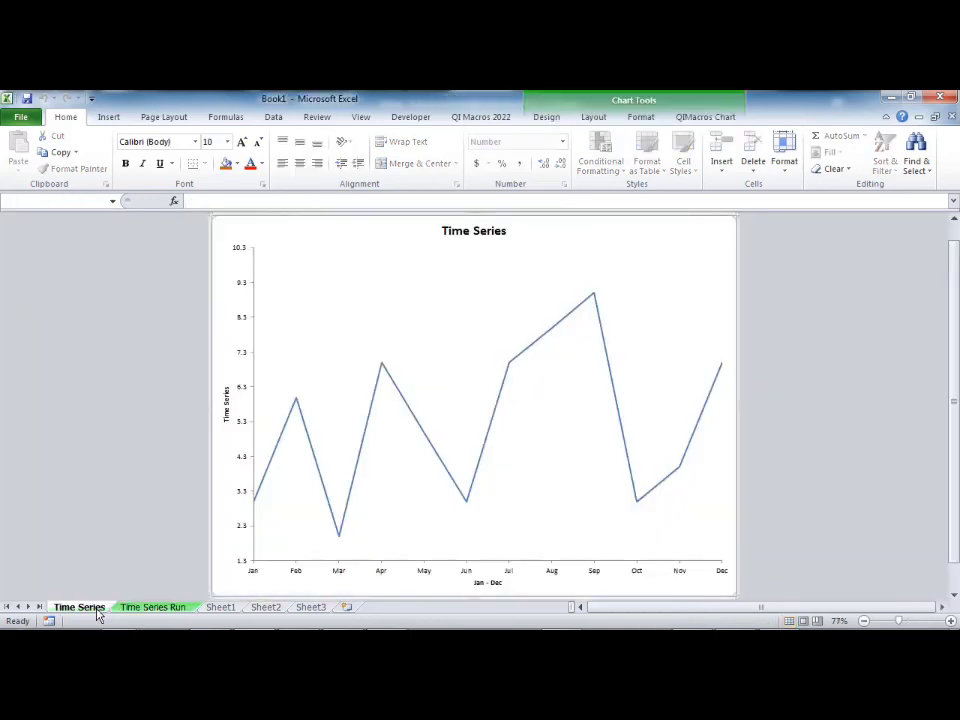
click(150, 607)
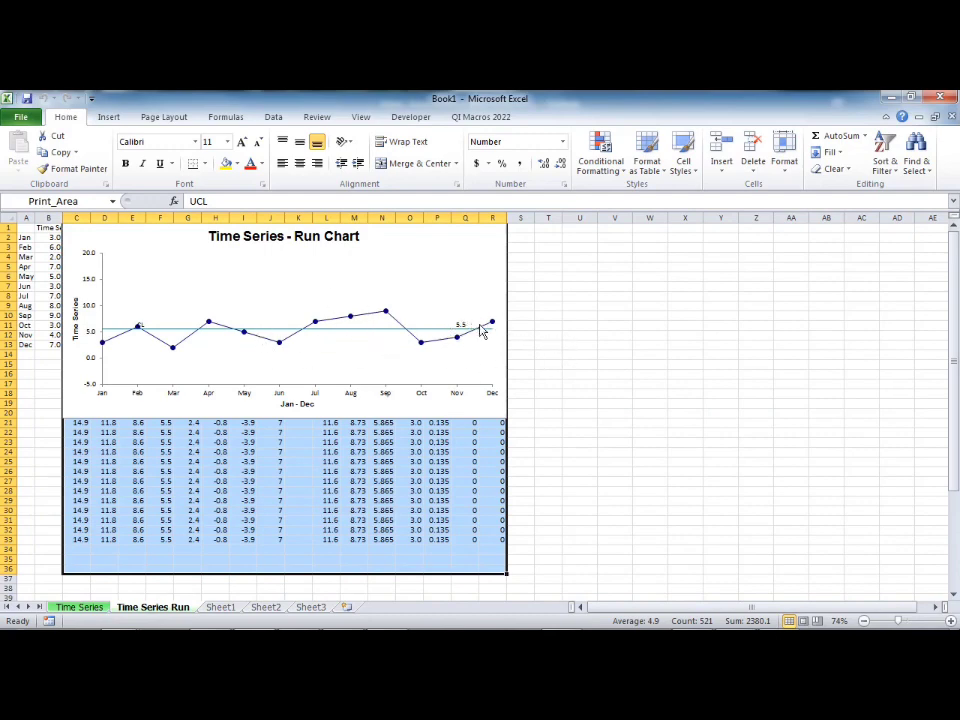
Step: Create a control chart from the Time Series data in A1:B13 on Sheet1 with the Control Chart Wizard
mouse_move(480, 331)
click(218, 609)
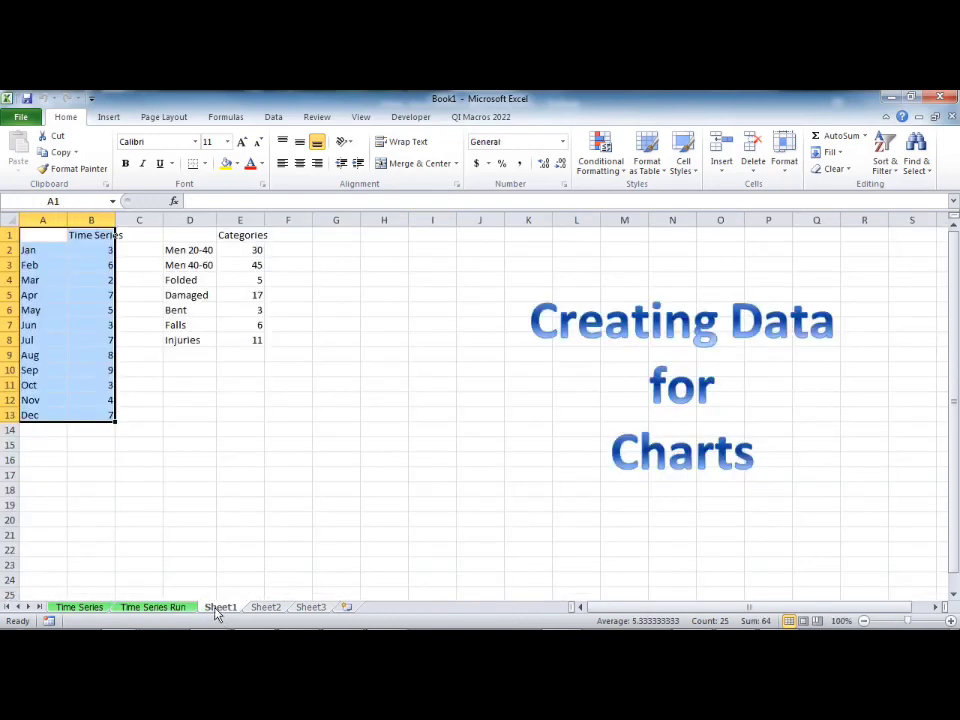
click(481, 117)
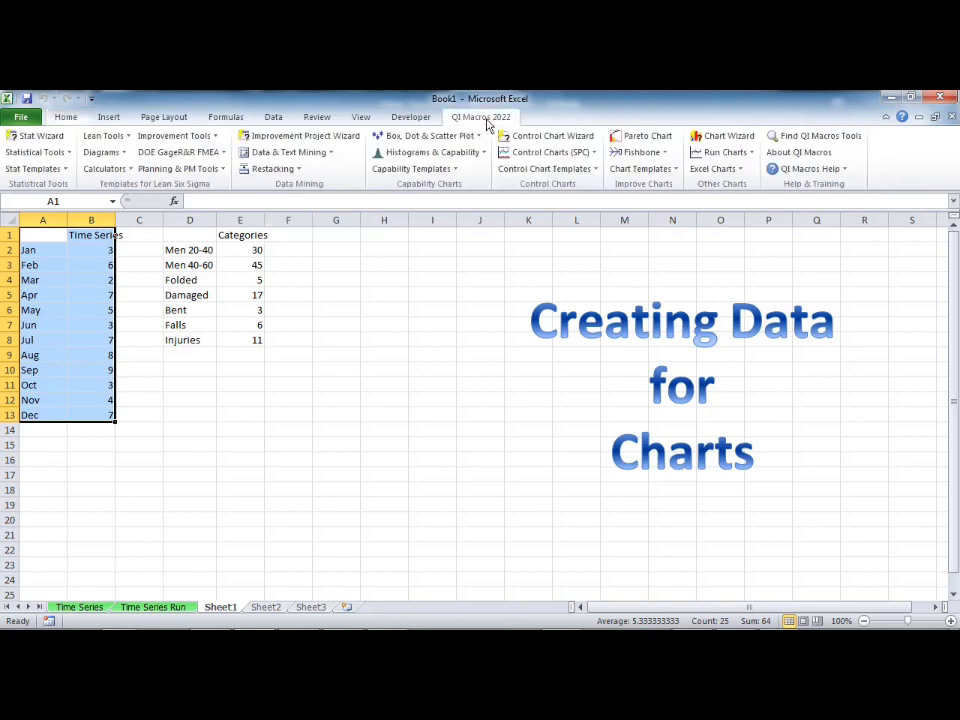
click(555, 139)
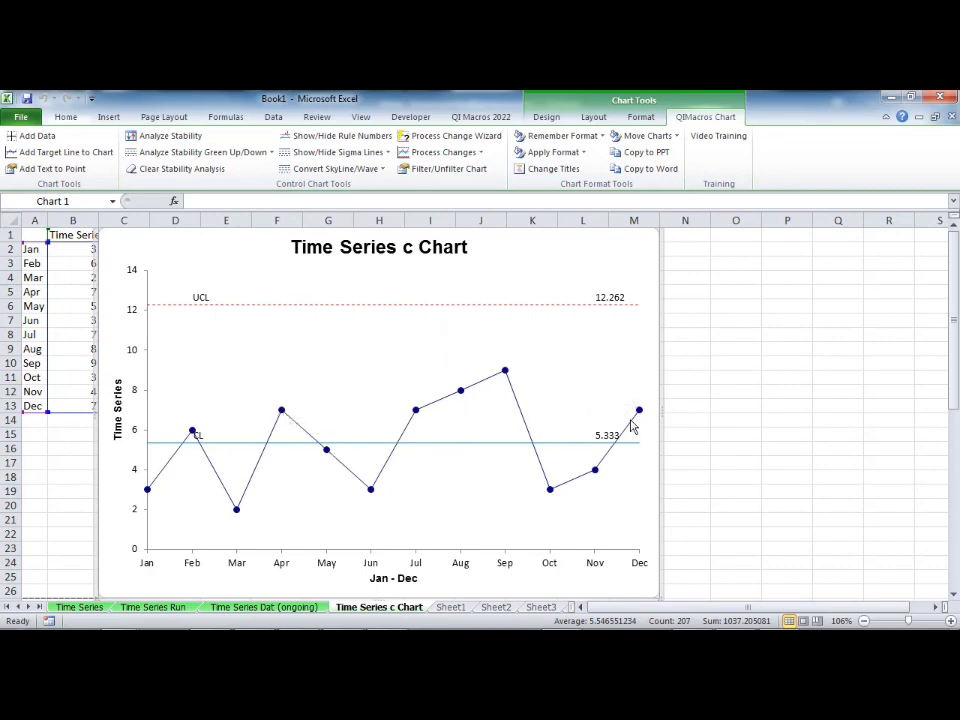
mouse_move(631, 427)
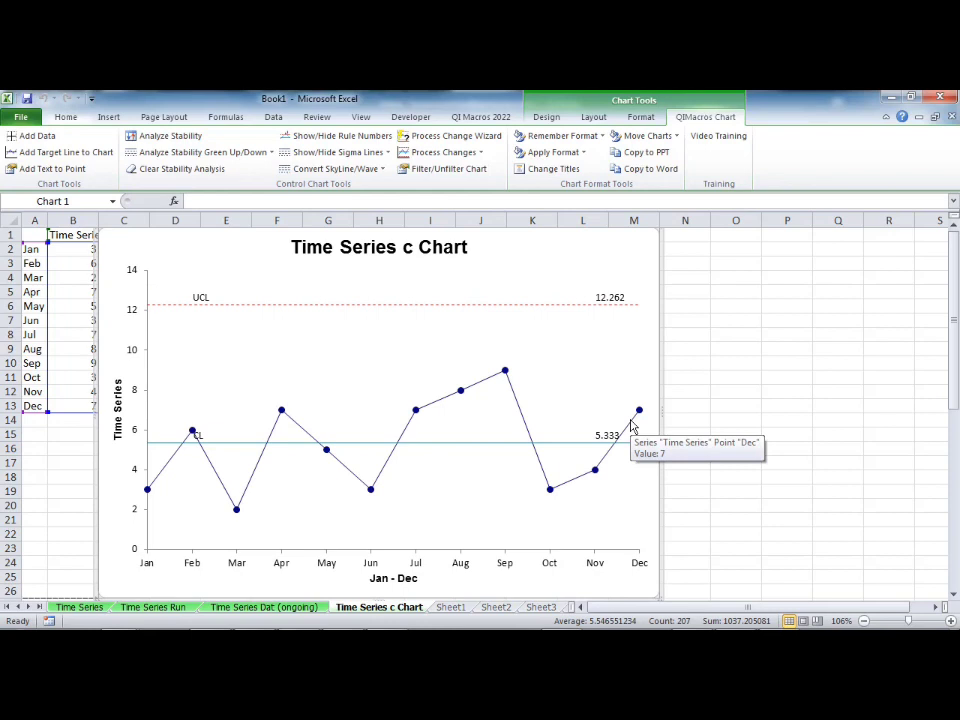
Step: Open the QI Macros sample data workbook Healthcare SPC.xlsx
click(485, 118)
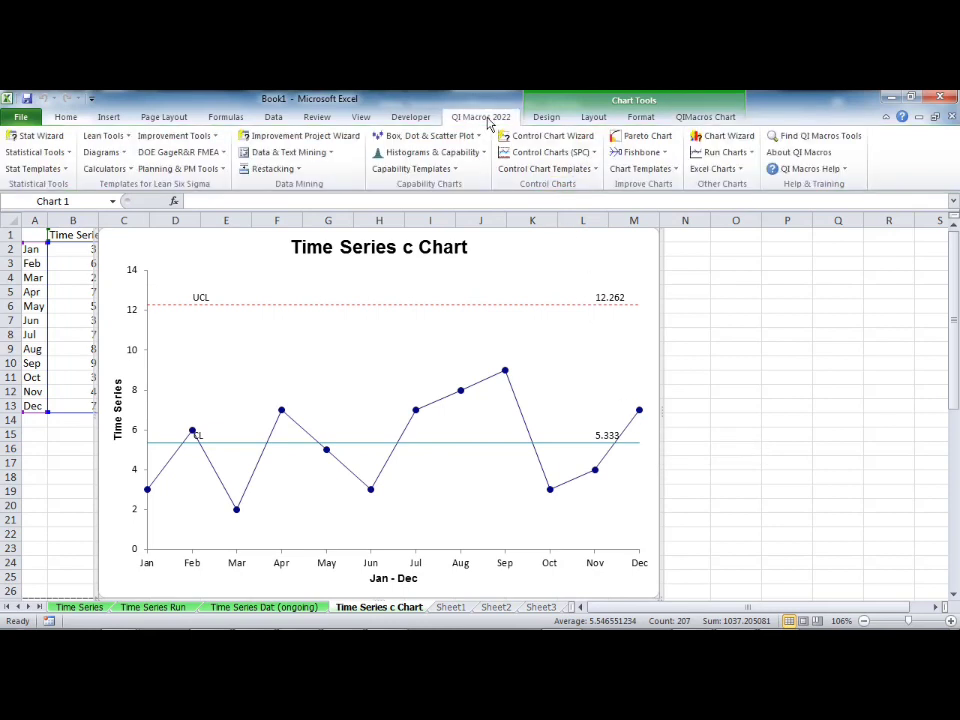
click(803, 169)
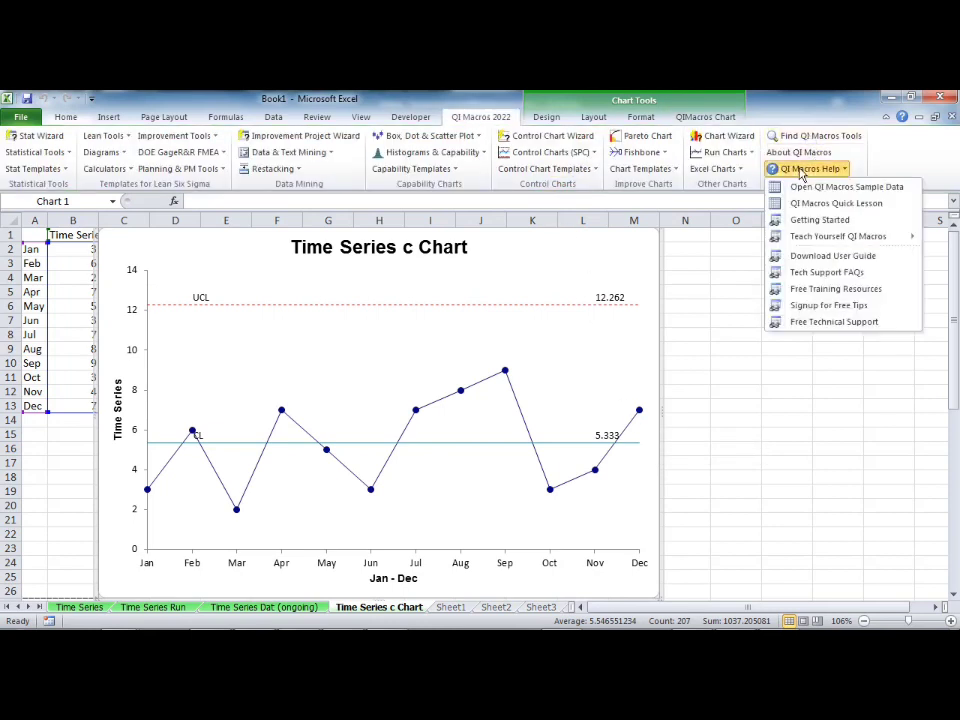
click(864, 188)
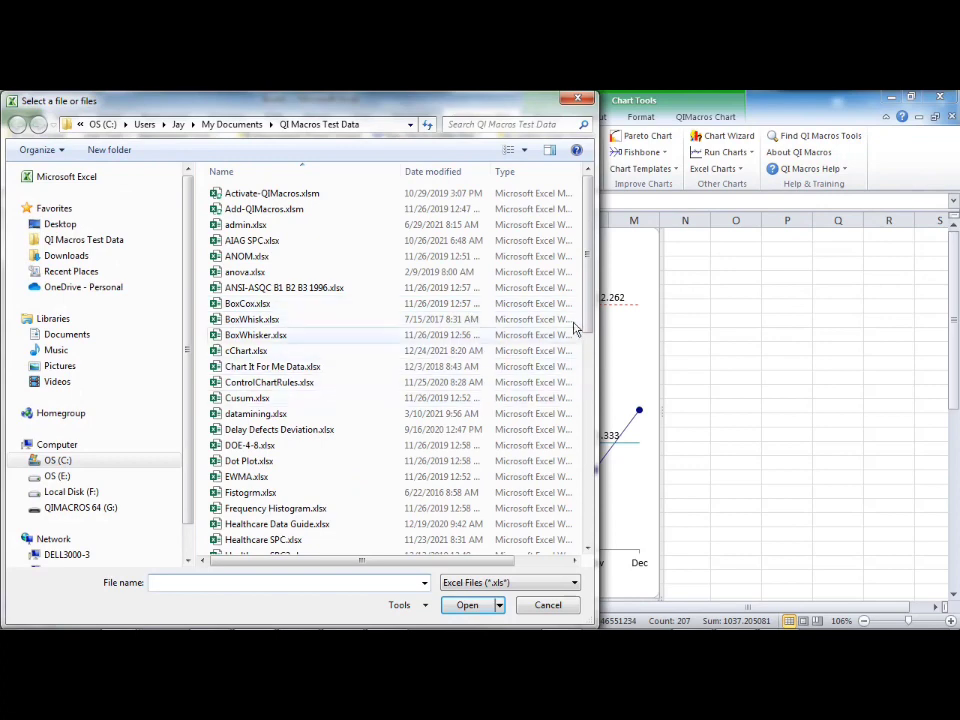
drag(587, 306, 594, 392)
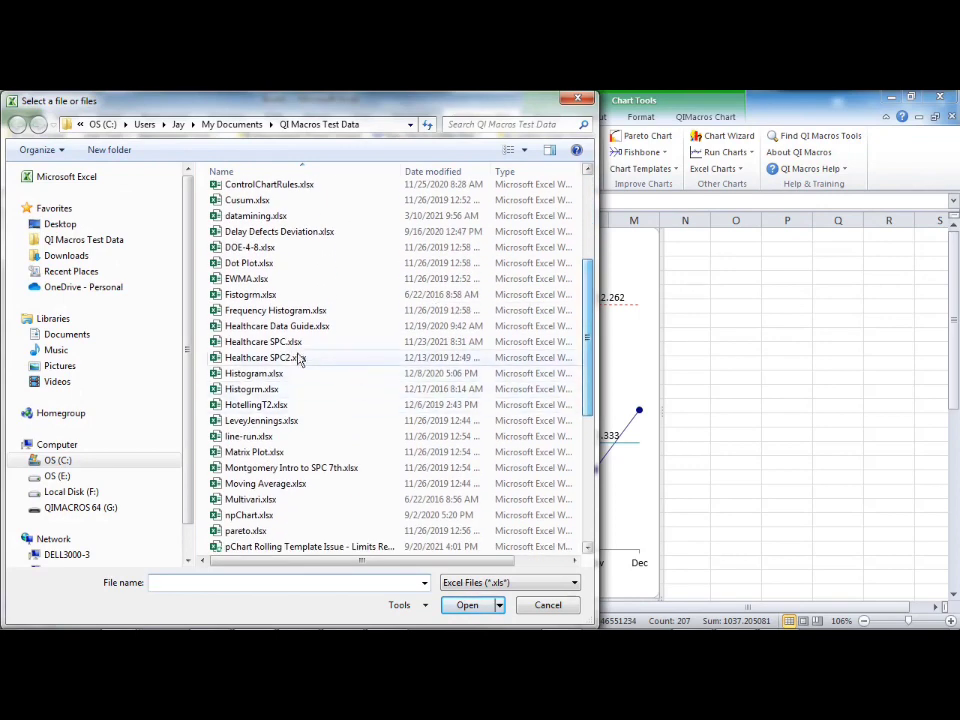
double_click(213, 343)
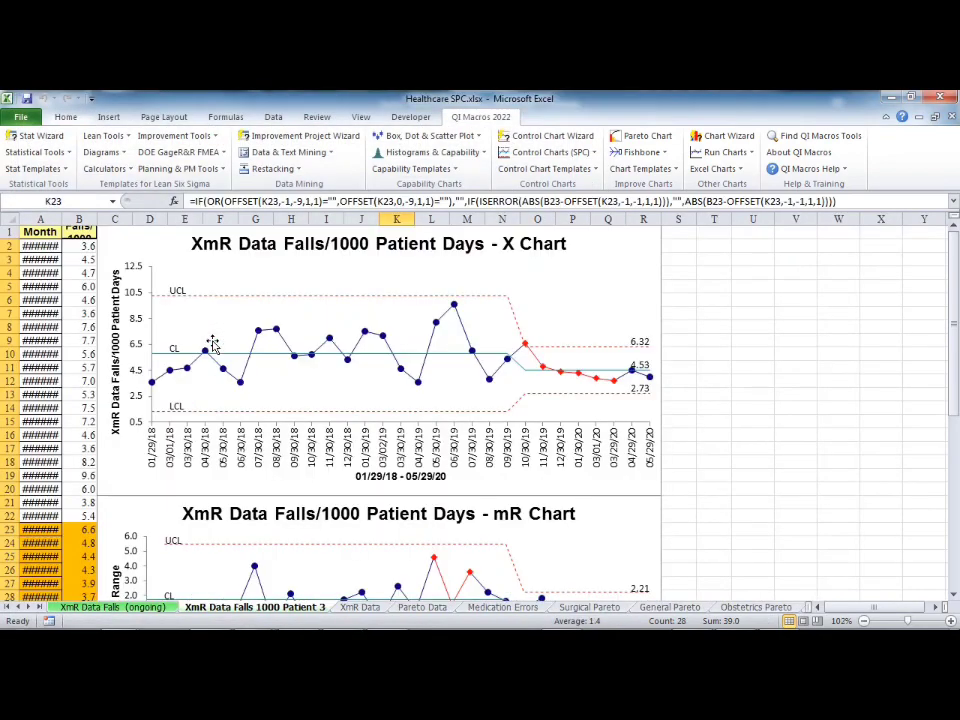
Step: On the XmR Data sheet, create a control chart with the Control Chart Wizard from the Month and Falls/1000 Patient Days data in A1:B30
click(355, 607)
click(80, 244)
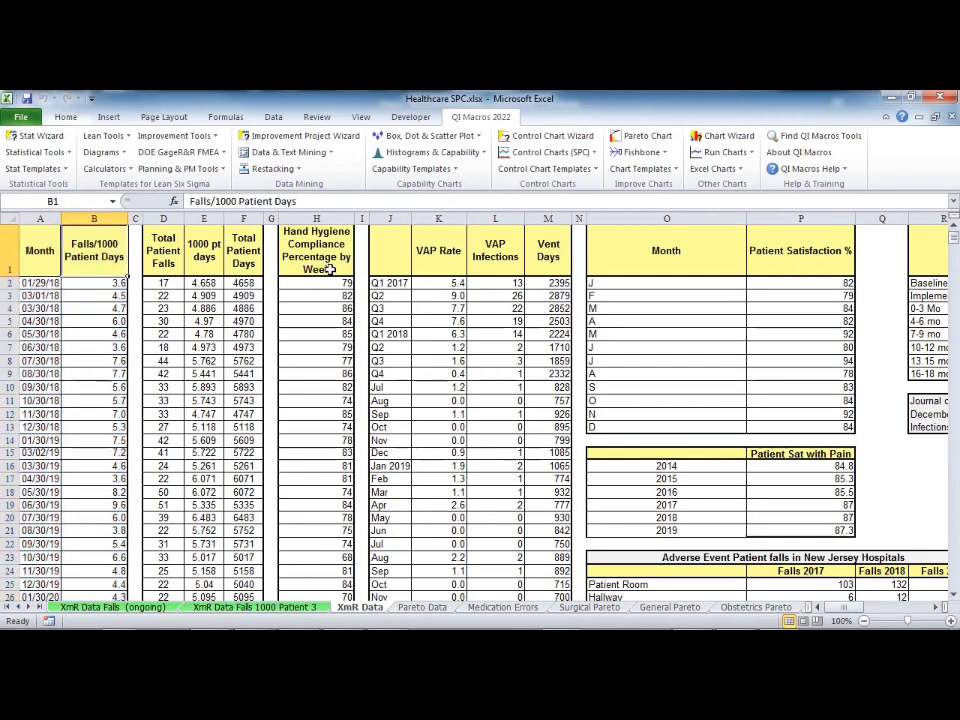
click(394, 254)
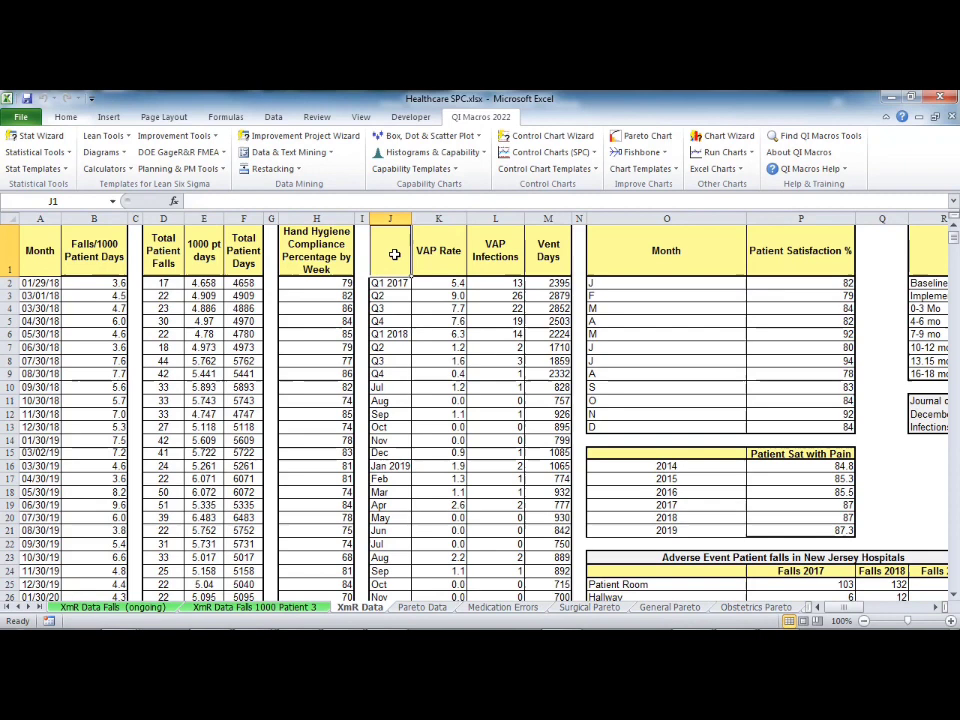
click(443, 255)
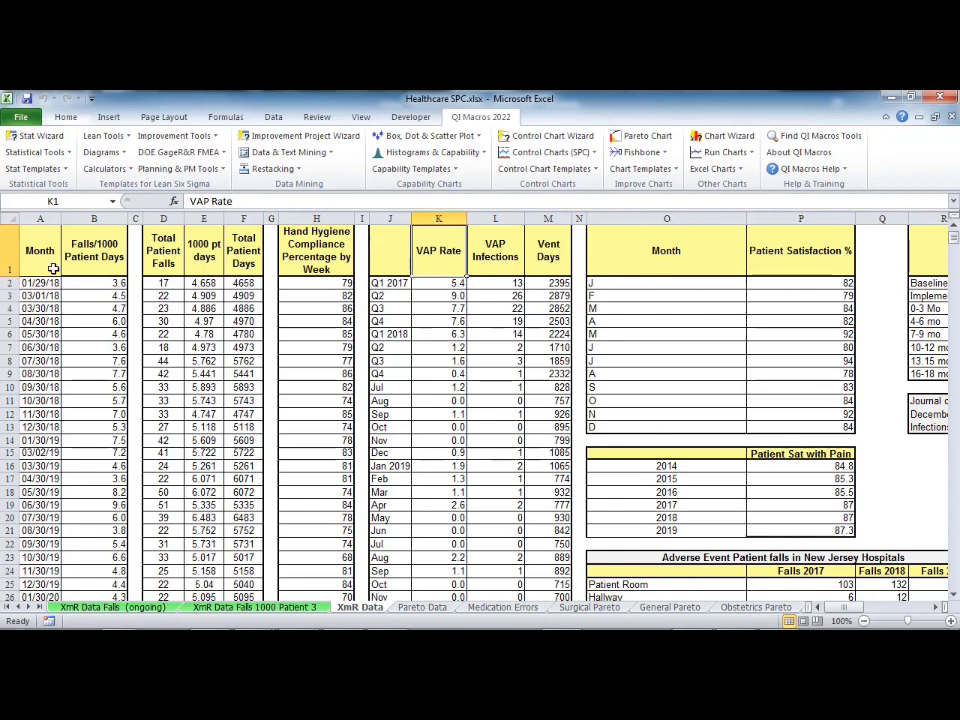
scroll(36, 330, down, 4)
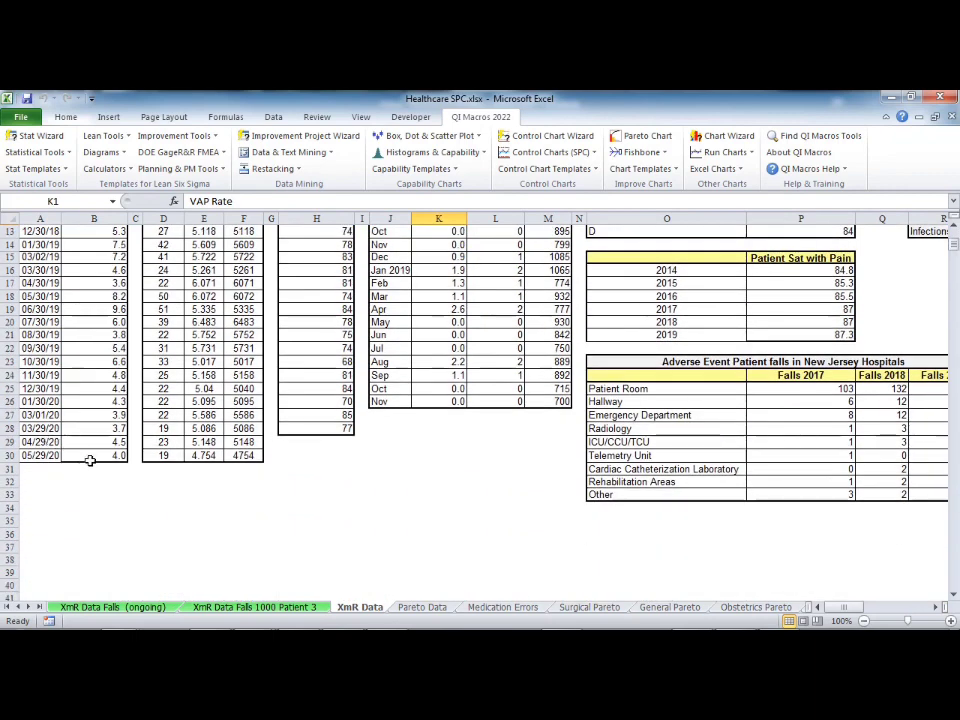
drag(90, 457, 40, 232)
click(549, 140)
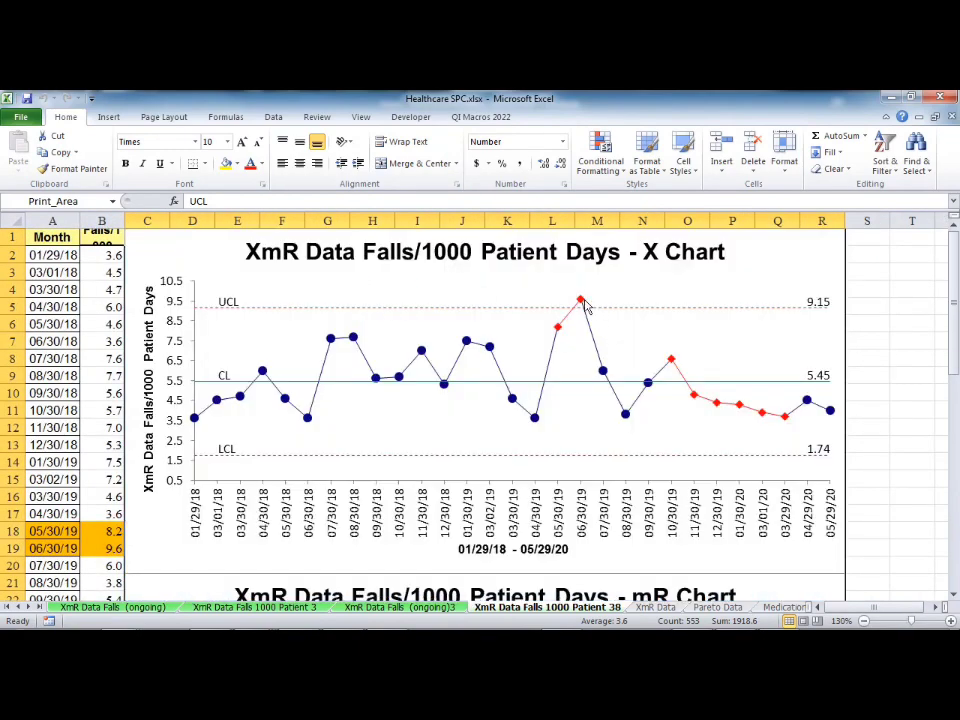
Step: Run the Process Change Wizard on the Falls/1000 Patient Days X chart to recalculate its control limits
click(776, 272)
click(702, 118)
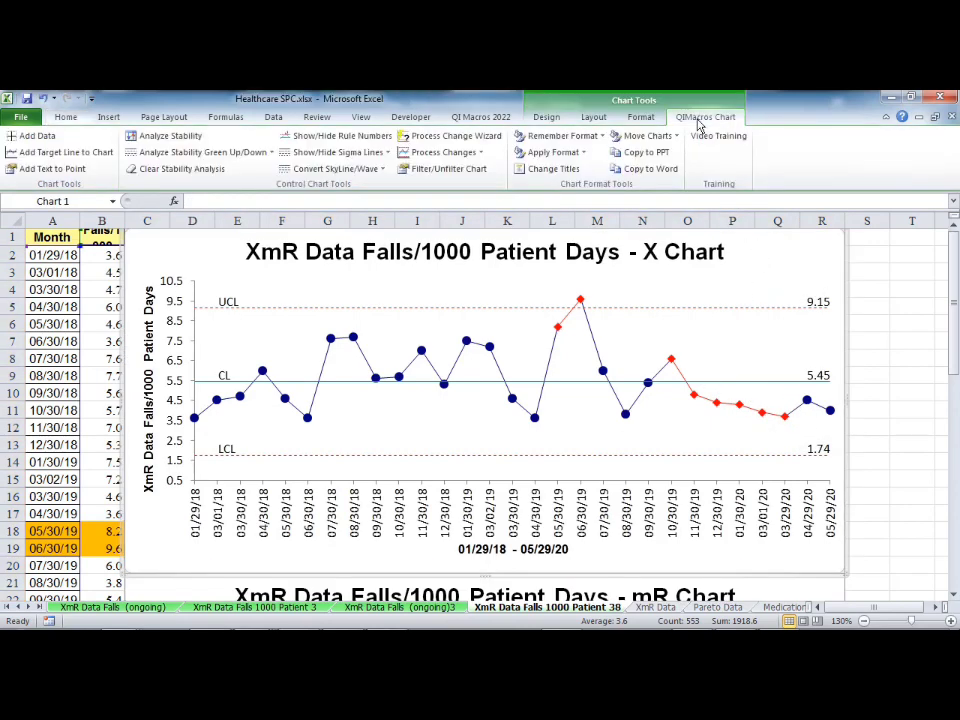
click(445, 143)
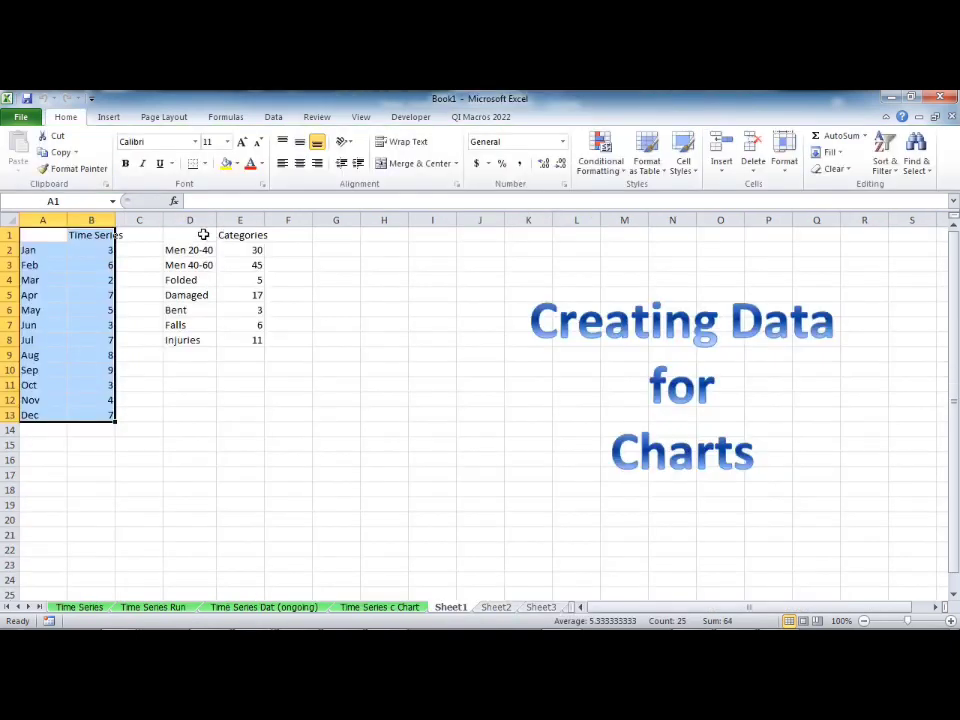
click(201, 233)
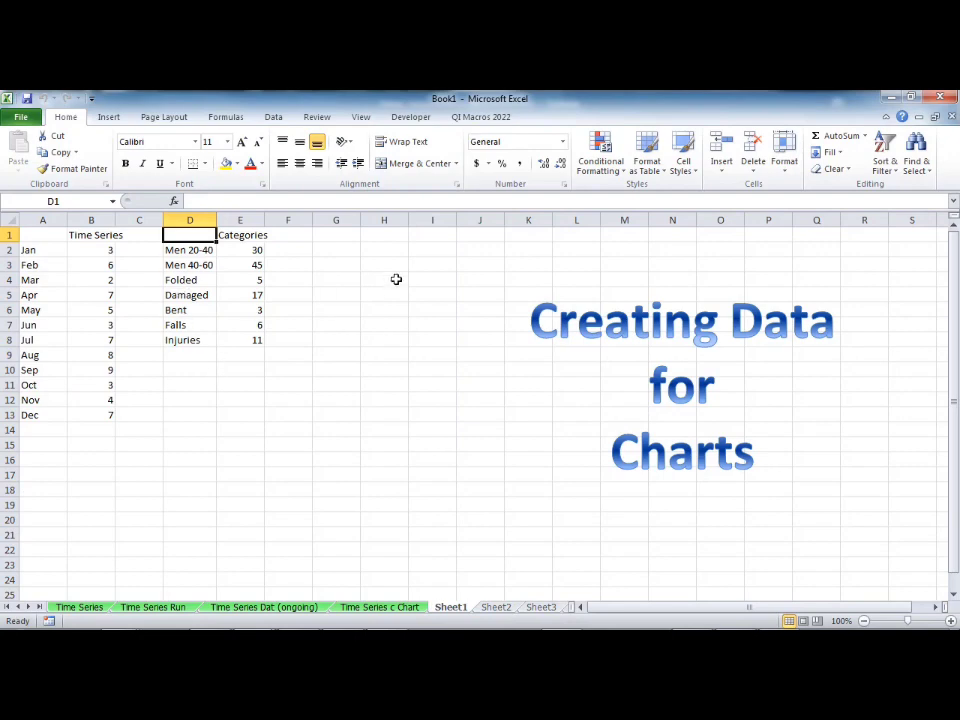
click(495, 119)
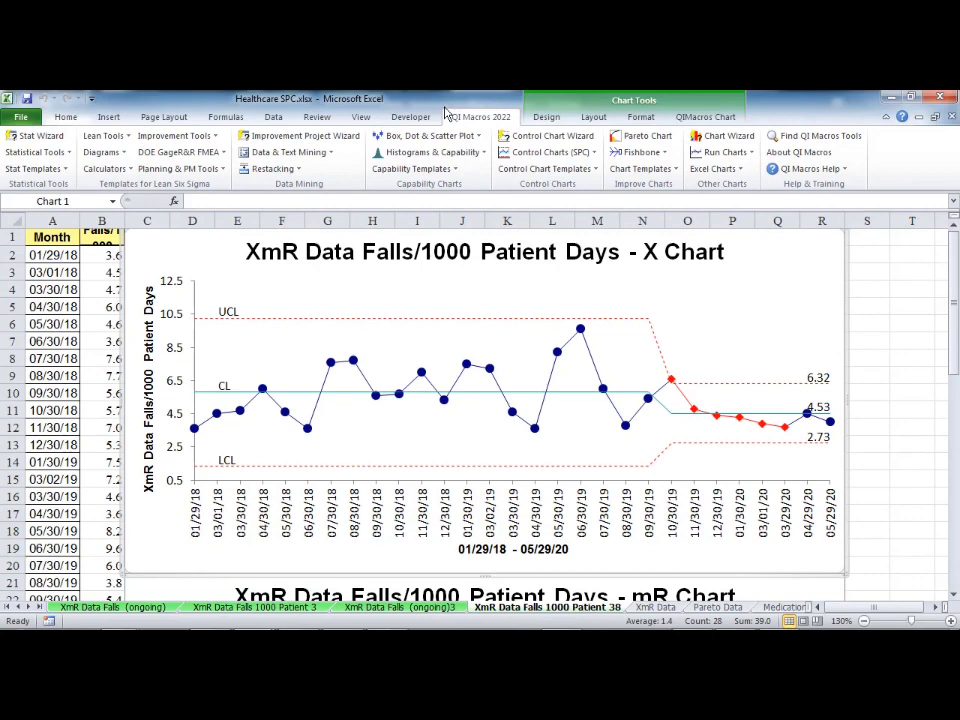
Step: In Healthcare SPC.xlsx, create a column chart from the Pharmacy Order Entry Errors table in A14:B24 of the Pareto Data sheet
click(655, 607)
click(718, 608)
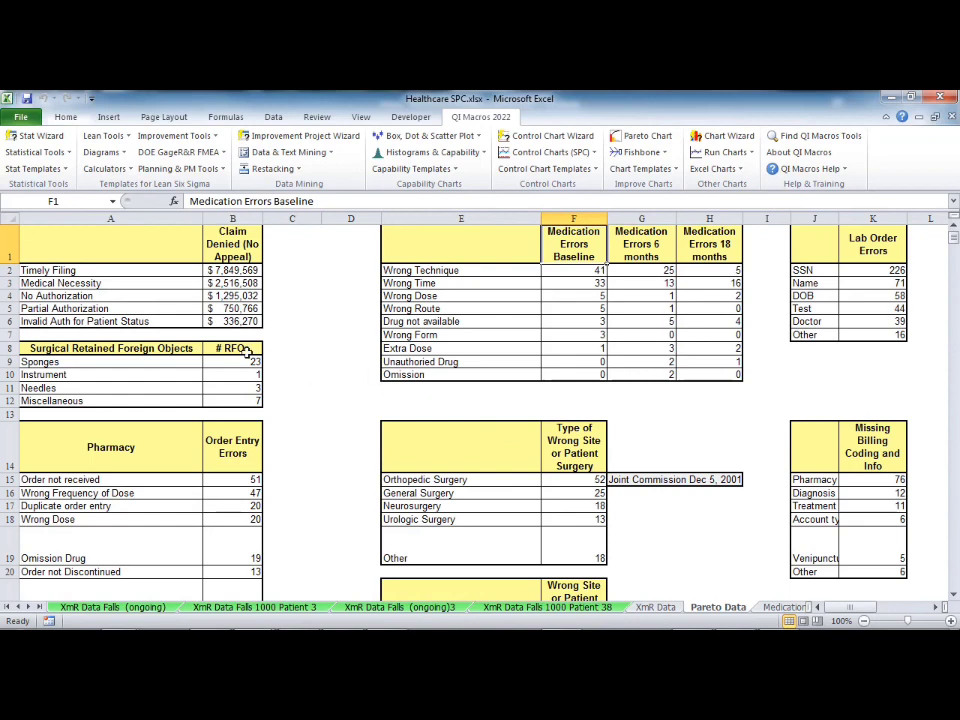
click(110, 273)
scroll(145, 408, down, 4)
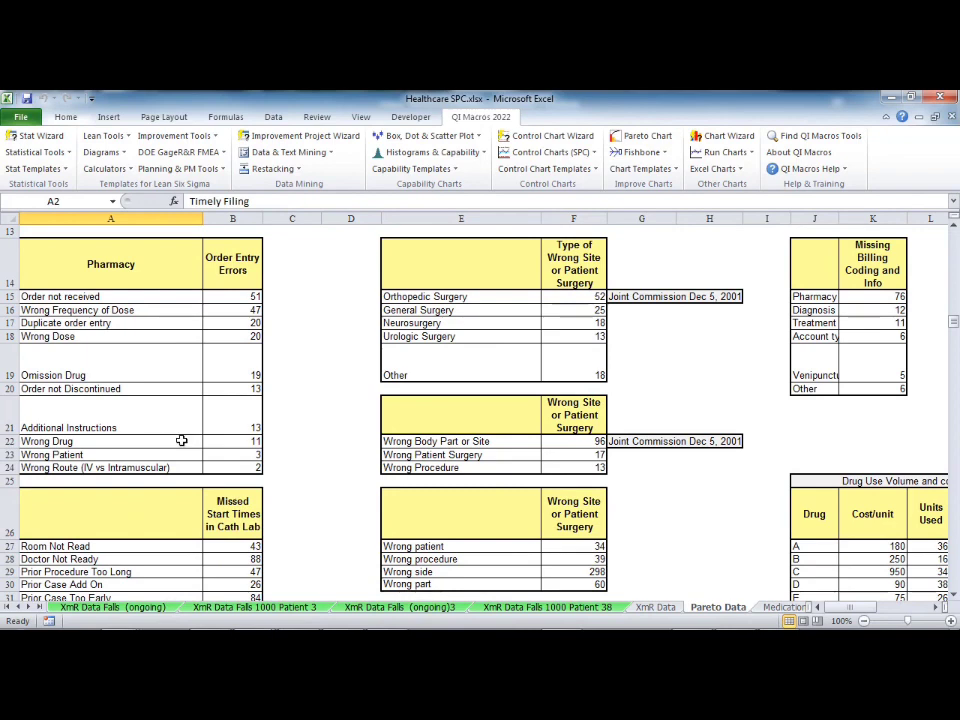
drag(229, 465, 105, 249)
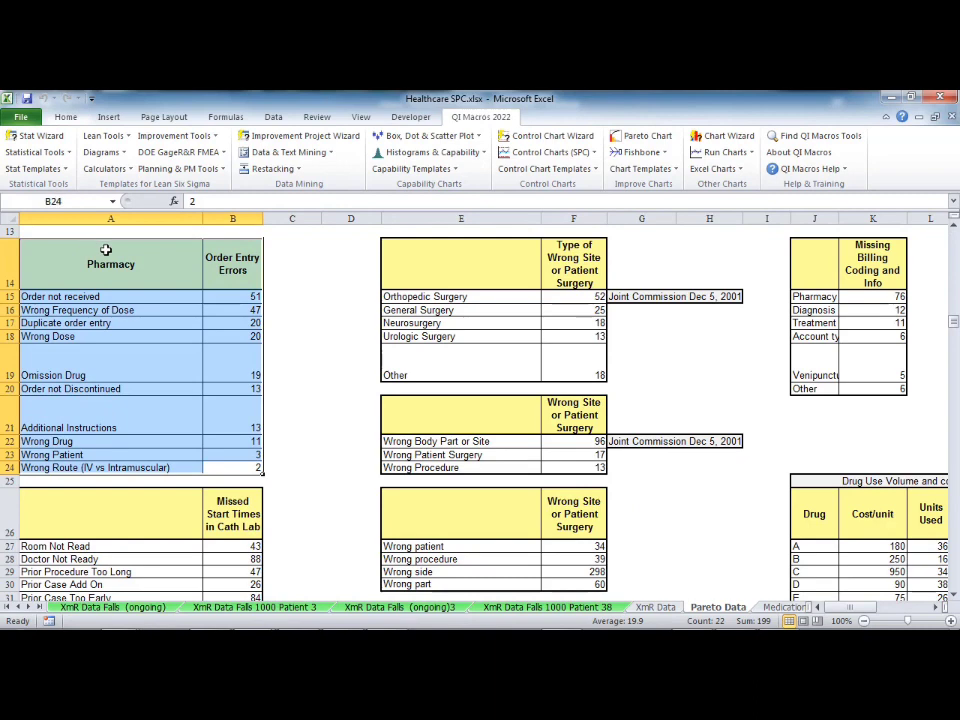
click(713, 168)
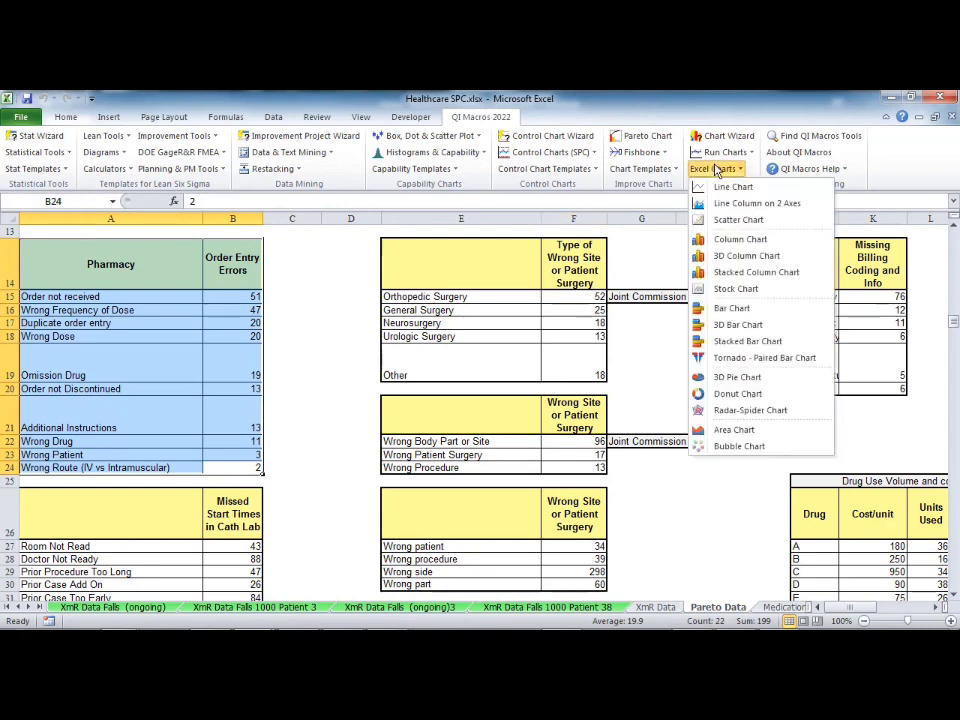
click(736, 240)
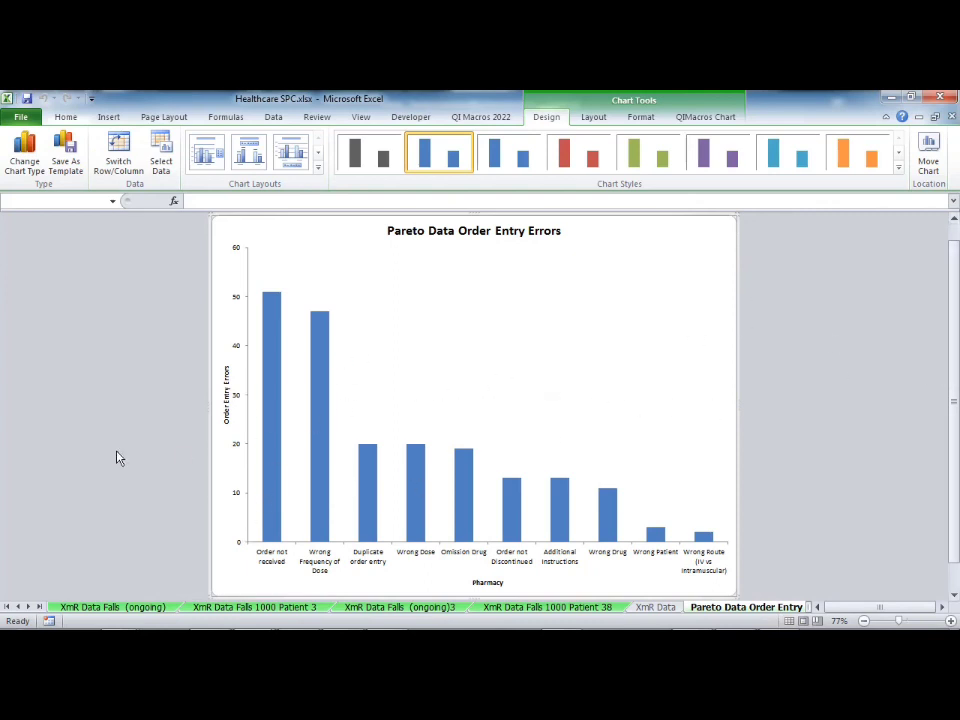
Step: Create a Pareto chart from the same Pharmacy Order Entry Errors table, summarizing after the default 9 bars
click(734, 610)
click(736, 610)
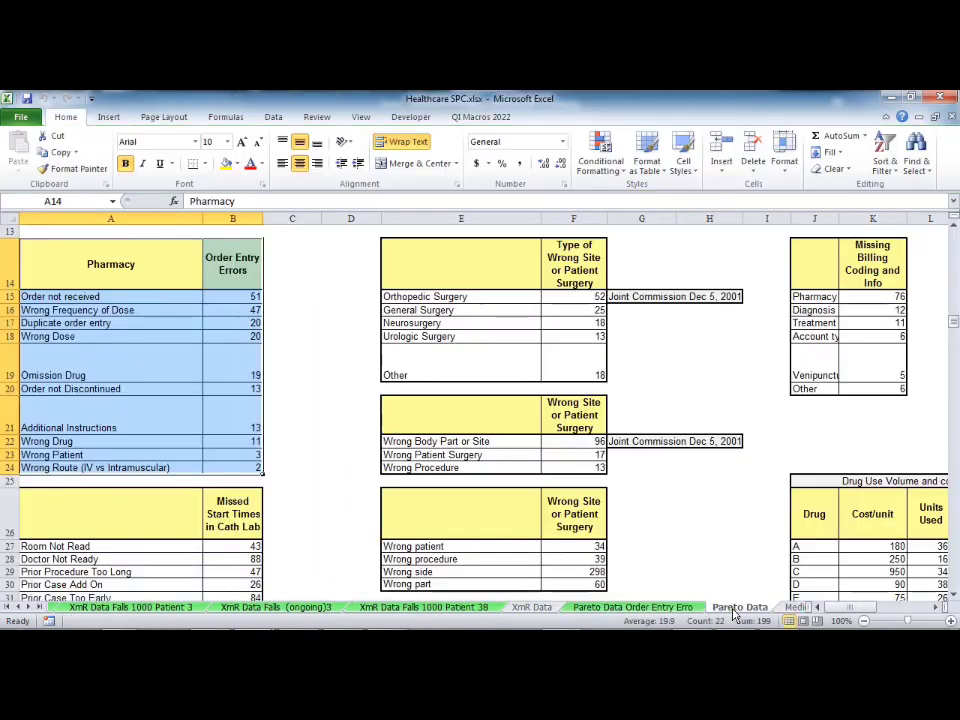
drag(253, 463, 75, 273)
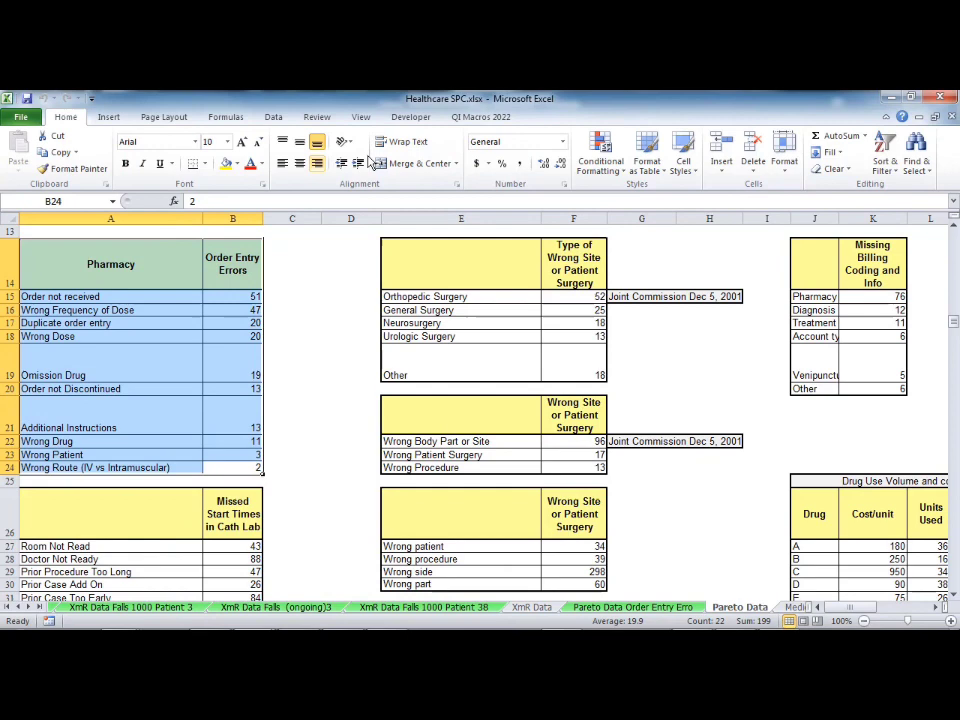
click(480, 117)
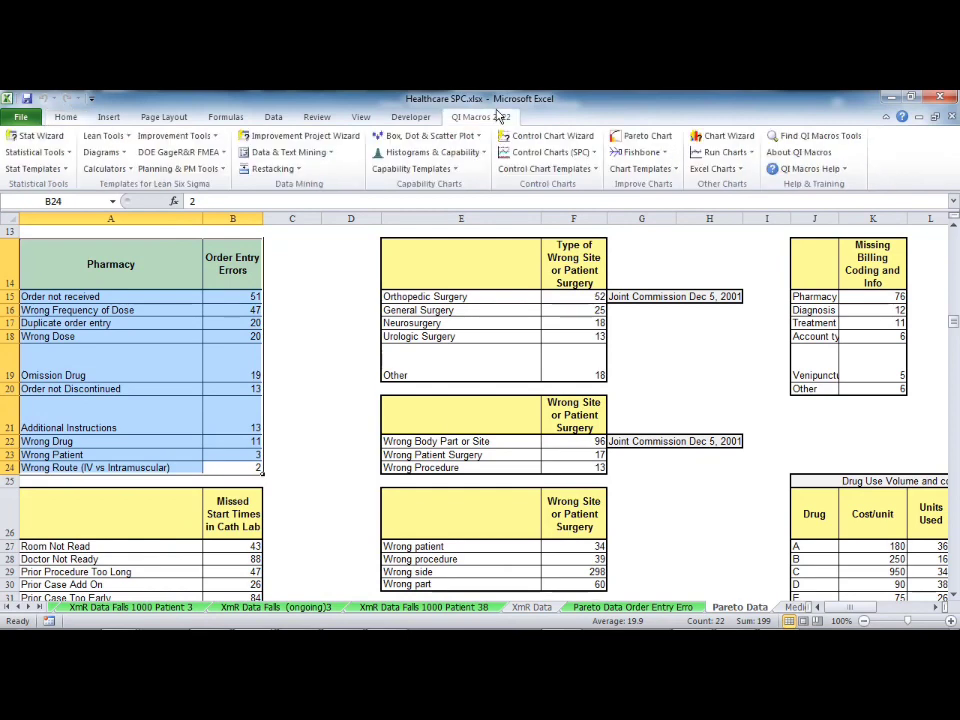
click(651, 138)
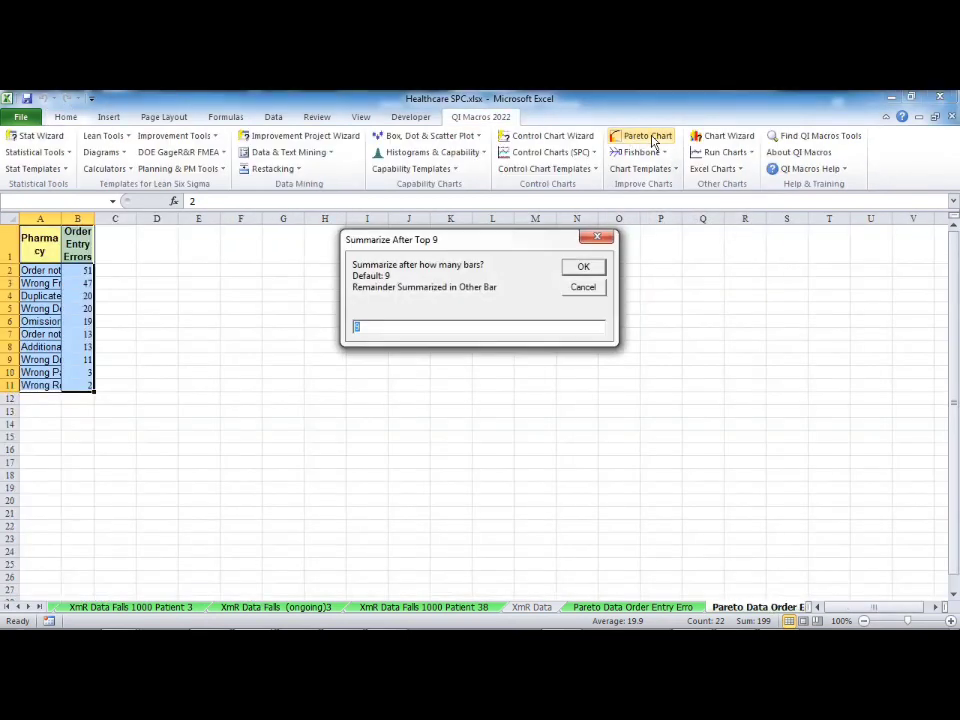
click(571, 273)
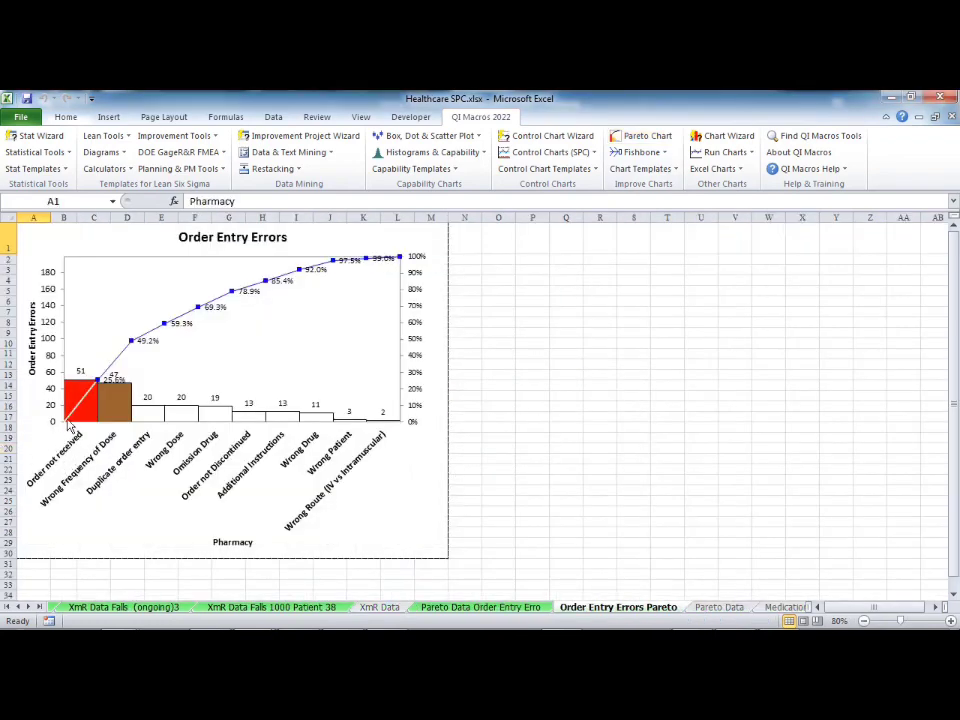
mouse_move(118, 406)
Step: Create a Pareto chart from the Claim Denied (No Appeal) table in A1:B6 of the Pareto Data sheet
click(719, 607)
scroll(443, 415, up, 4)
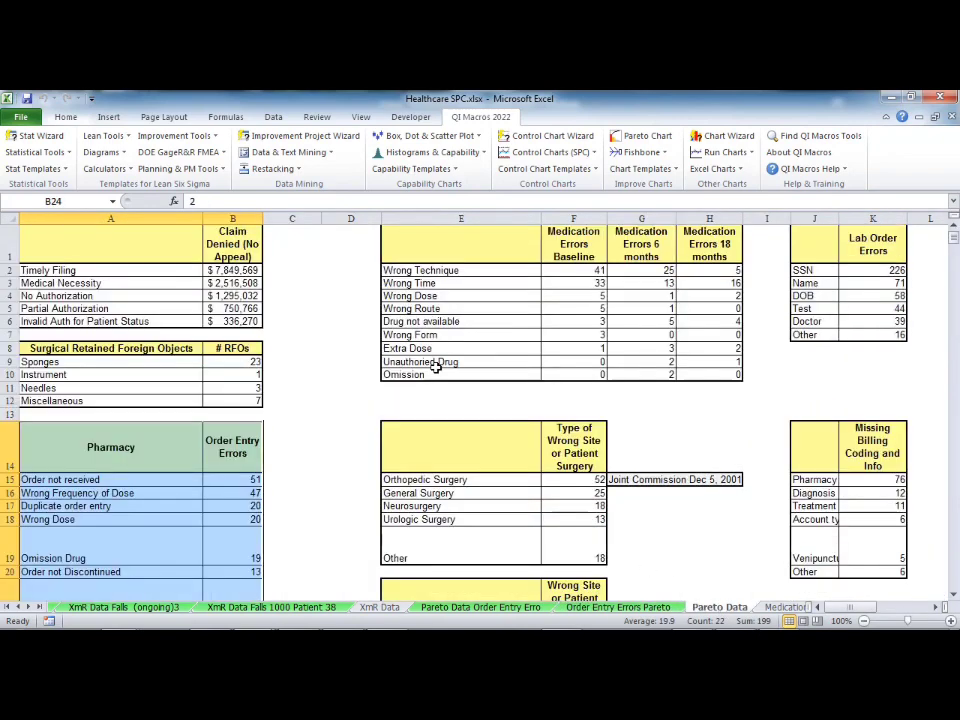
drag(248, 326, 110, 238)
click(648, 137)
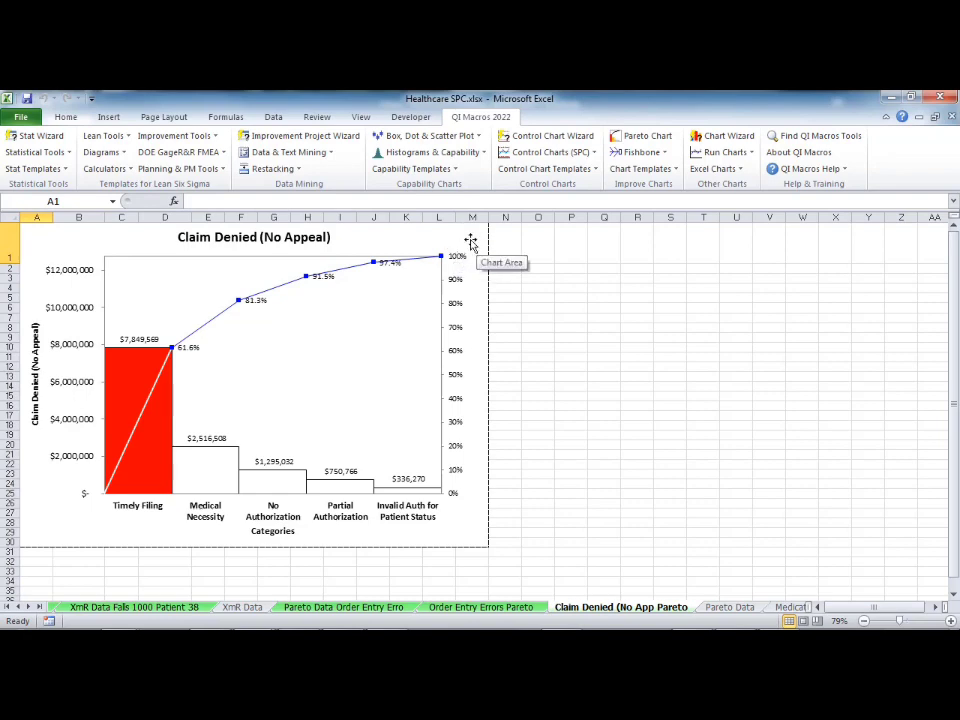
Step: Create Pareto charts from the three Medication Errors columns in E1:H10 of the Pareto Data sheet and compare them
key(ctrl+Page_Down)
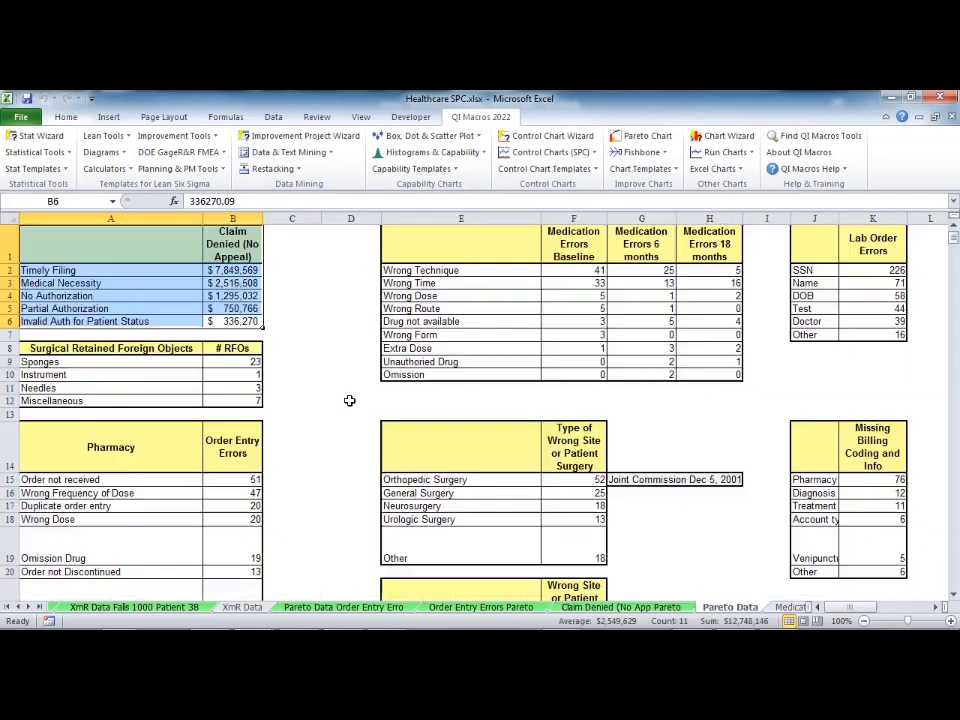
drag(722, 373, 712, 361)
shift+click(473, 232)
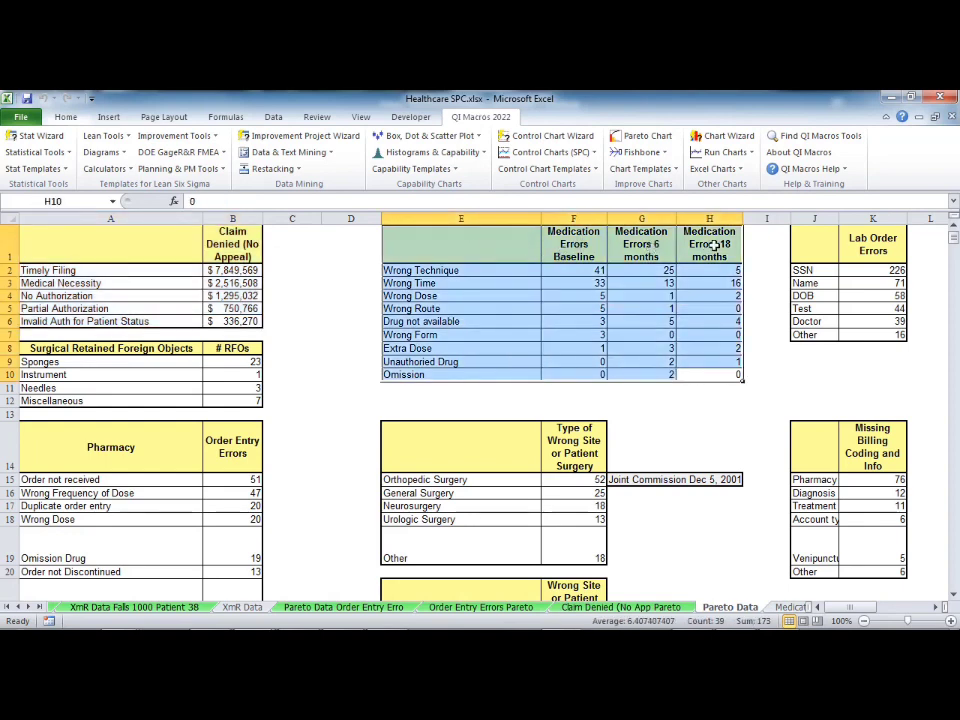
click(656, 140)
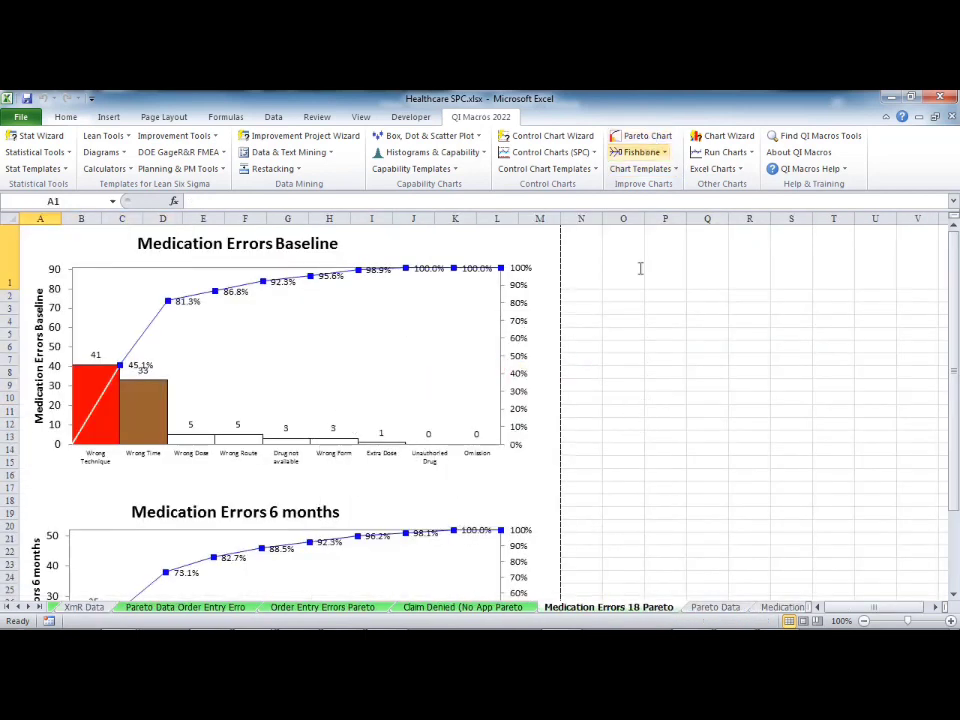
scroll(280, 450, down, 4)
scroll(275, 450, down, 6)
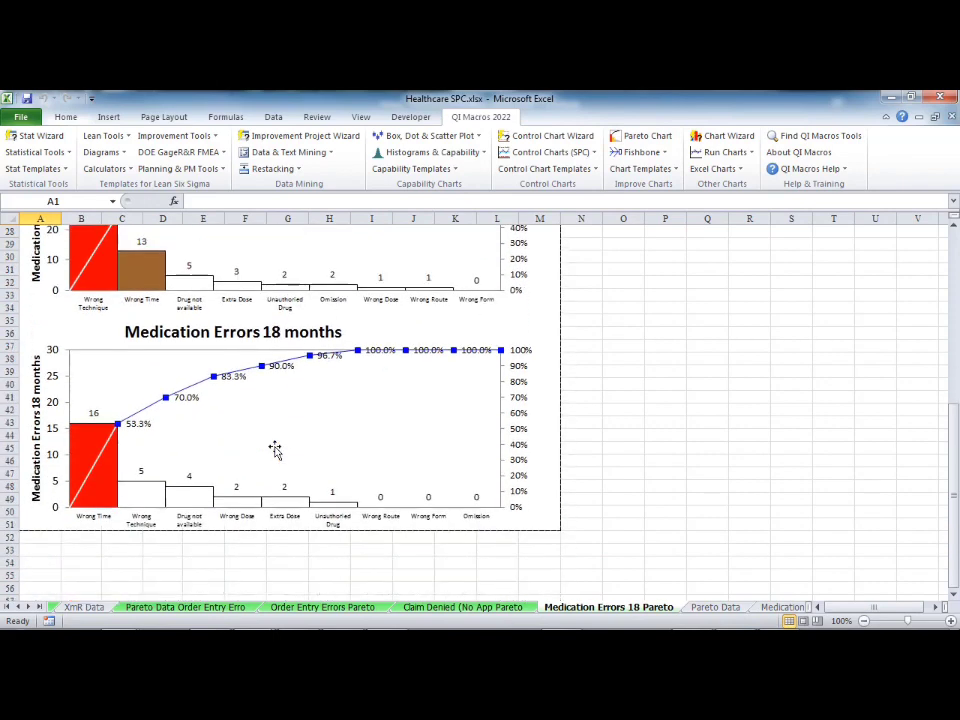
scroll(275, 450, up, 4)
scroll(275, 450, up, 5)
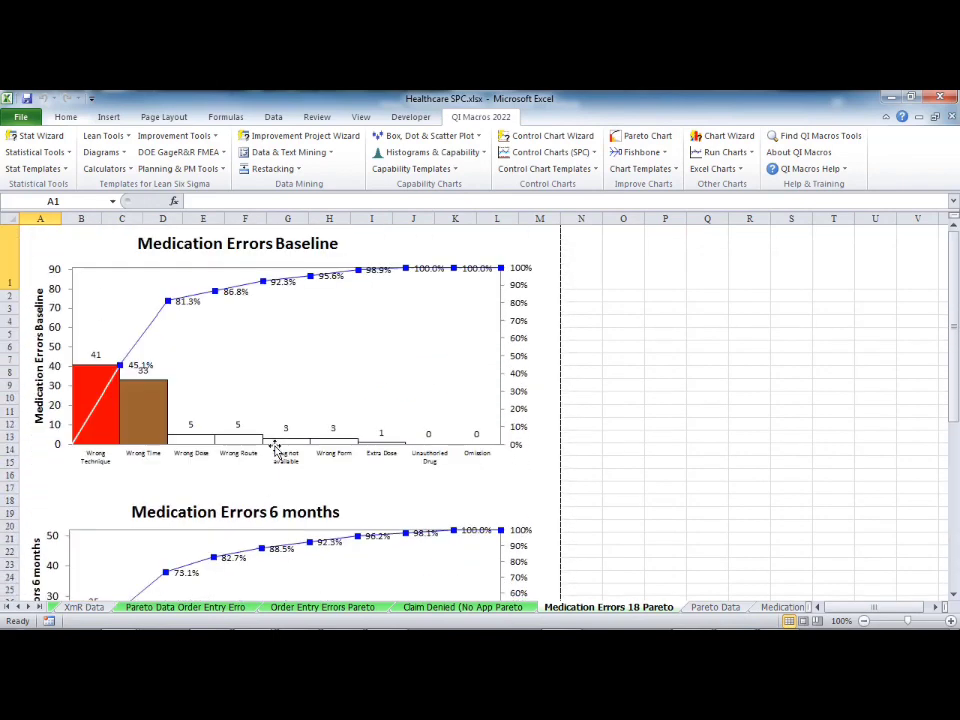
Step: Compare the baseline Medication Errors Pareto chart with the charts below it
scroll(277, 450, down, 8)
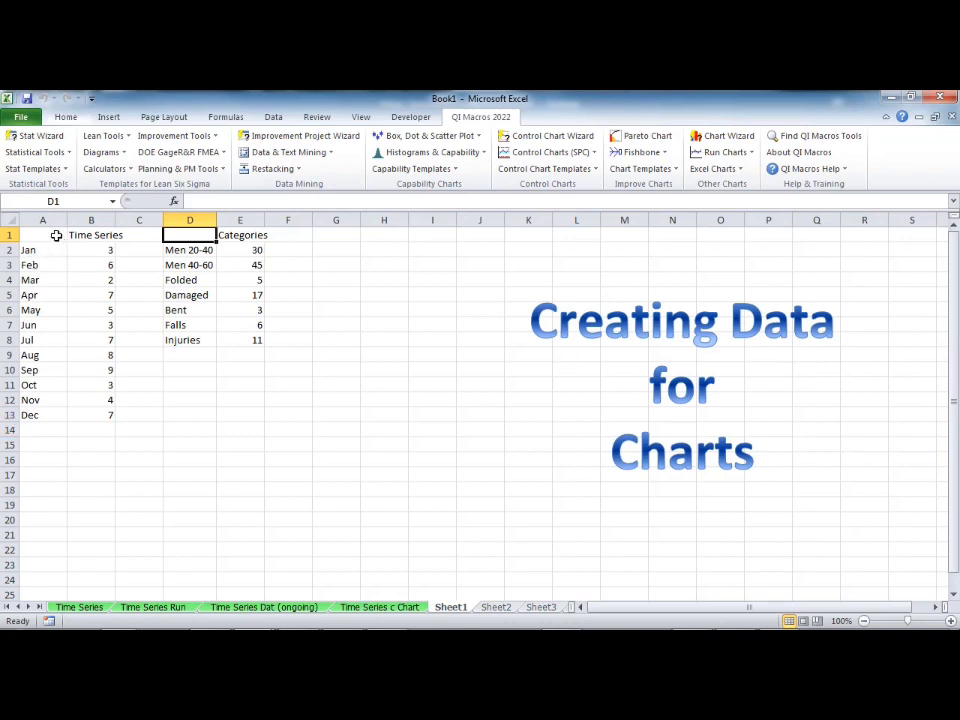
Step: Switch to Book1 and highlight the Time Series table A1:B13 and the Categories table D1:E8 on Sheet1
drag(56, 236, 78, 418)
drag(243, 343, 199, 225)
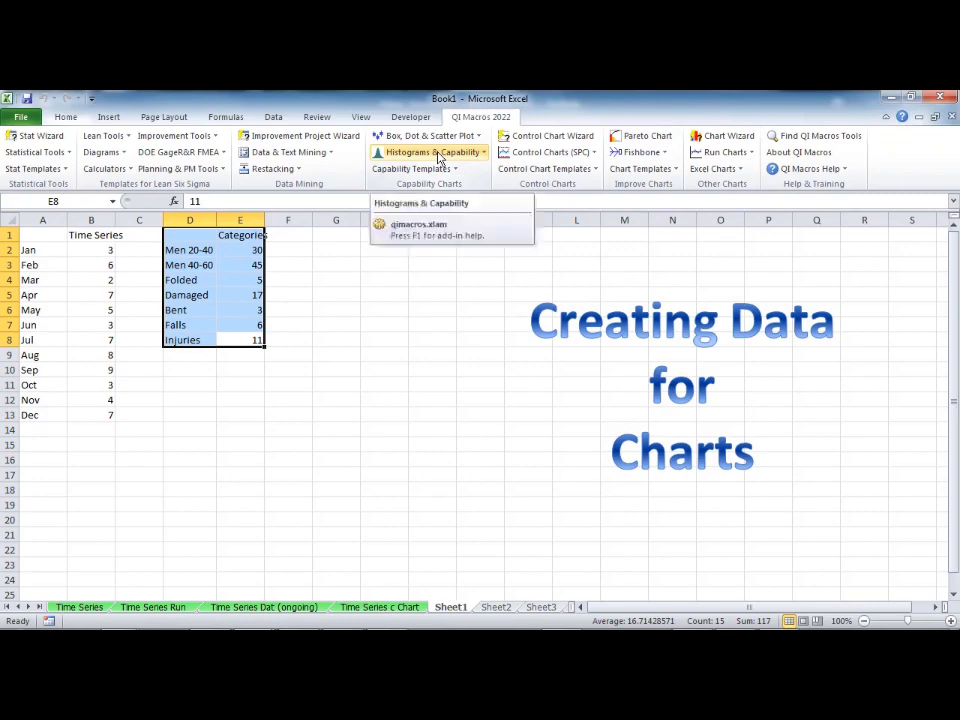
Step: Open the sample workbook AIAG SPC.xlsx from the QI Macros Test Data folder
click(819, 170)
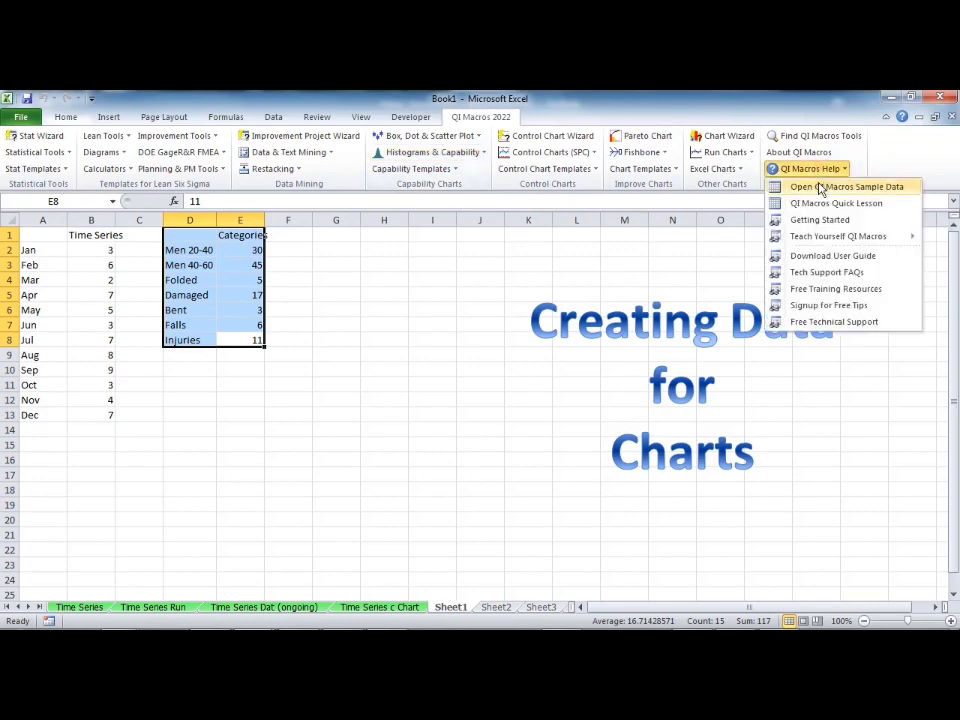
click(820, 188)
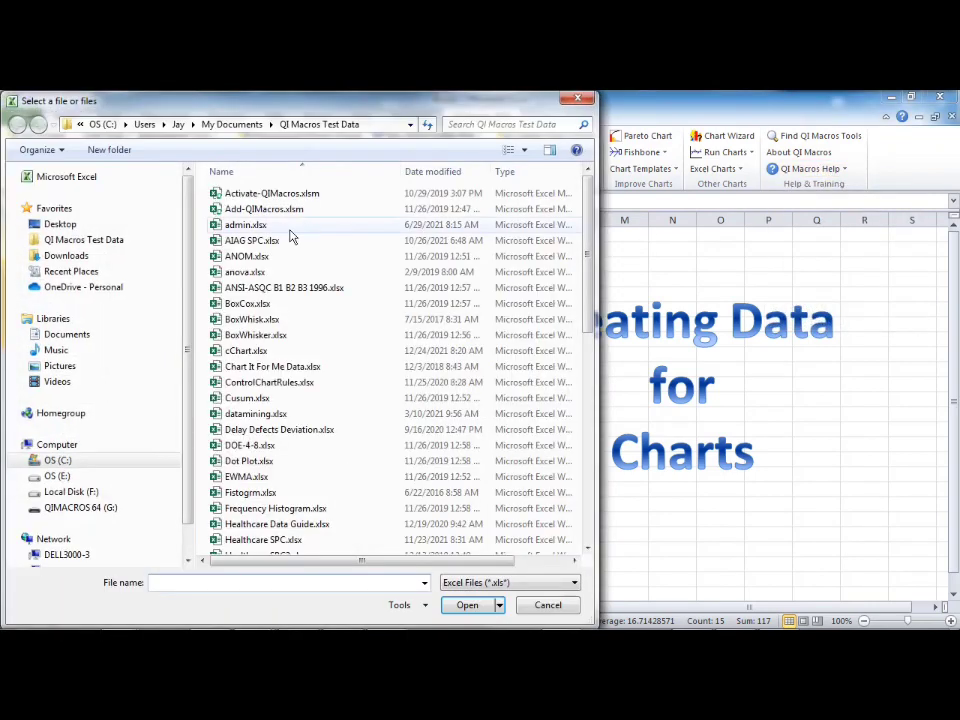
double_click(230, 240)
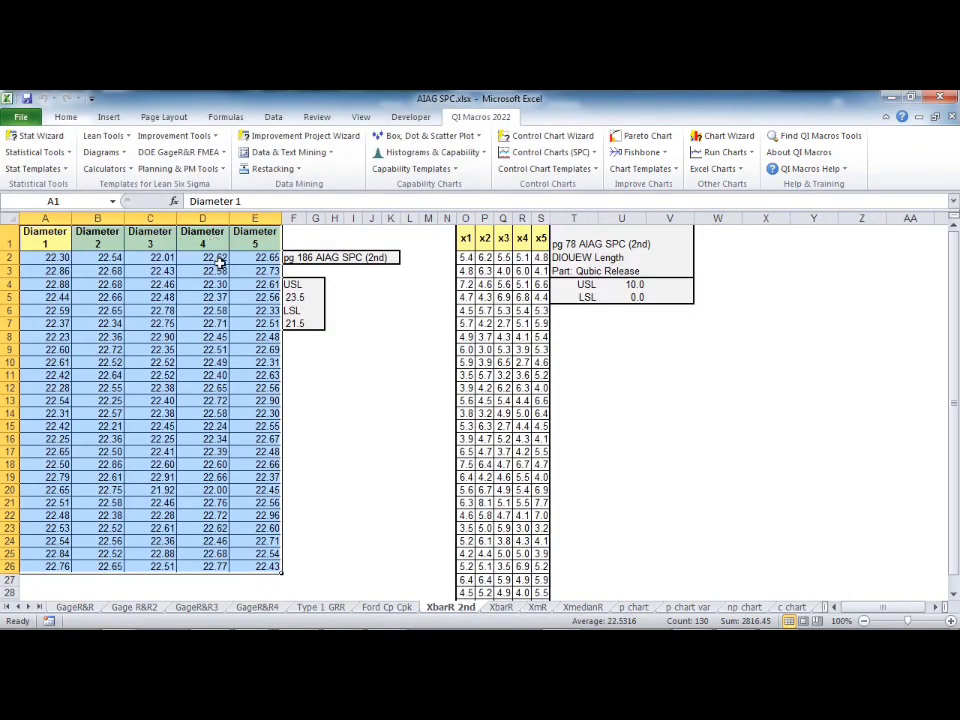
Step: Create a Histogram Cp Cpk (Normal) from A1:E26 of the XbarR 2nd sheet with USL 23.5 and LSL 21.5
click(57, 236)
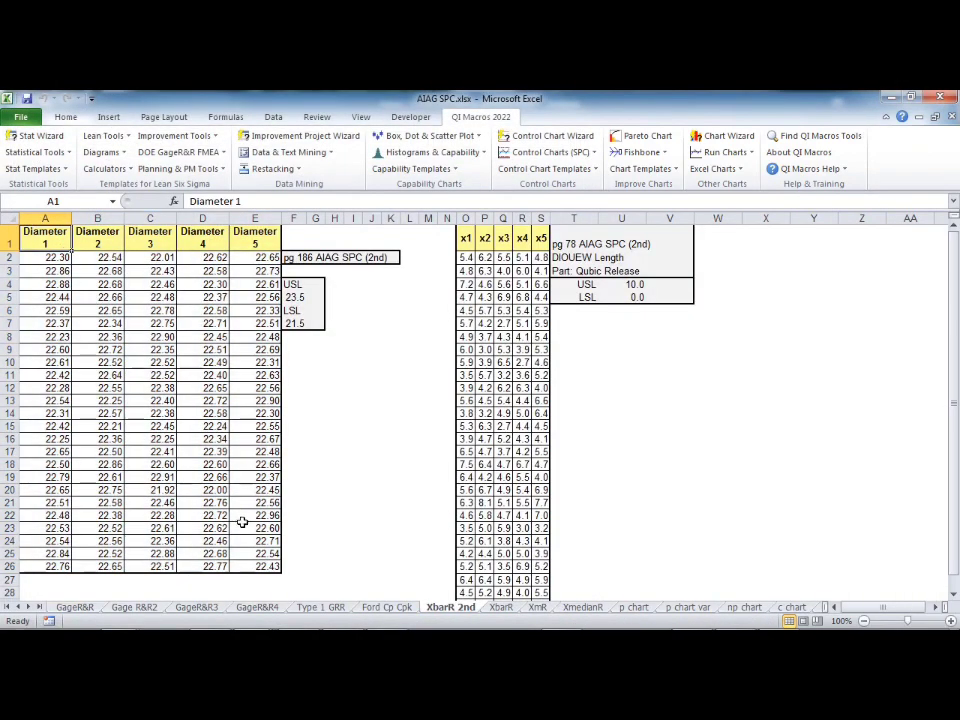
drag(268, 566, 97, 400)
drag(13, 298, 4, 190)
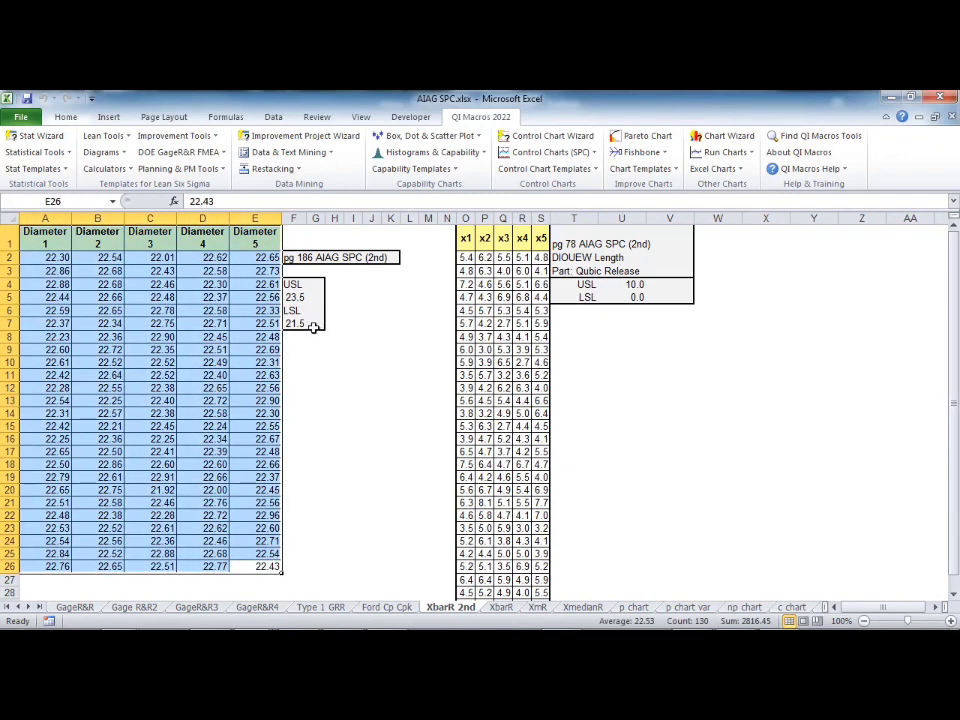
click(440, 152)
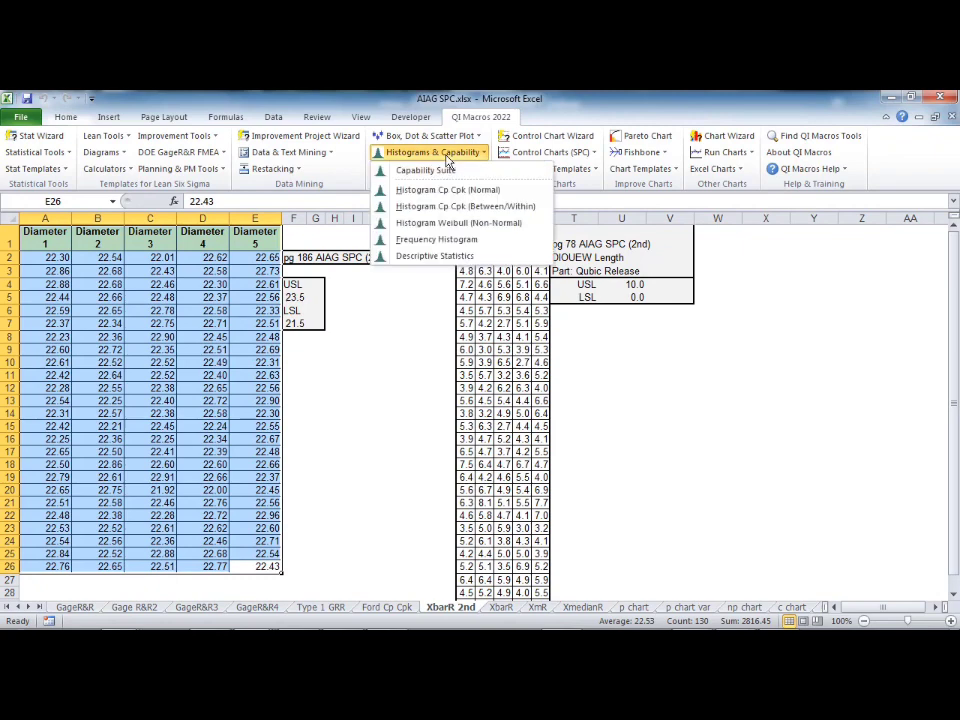
click(448, 189)
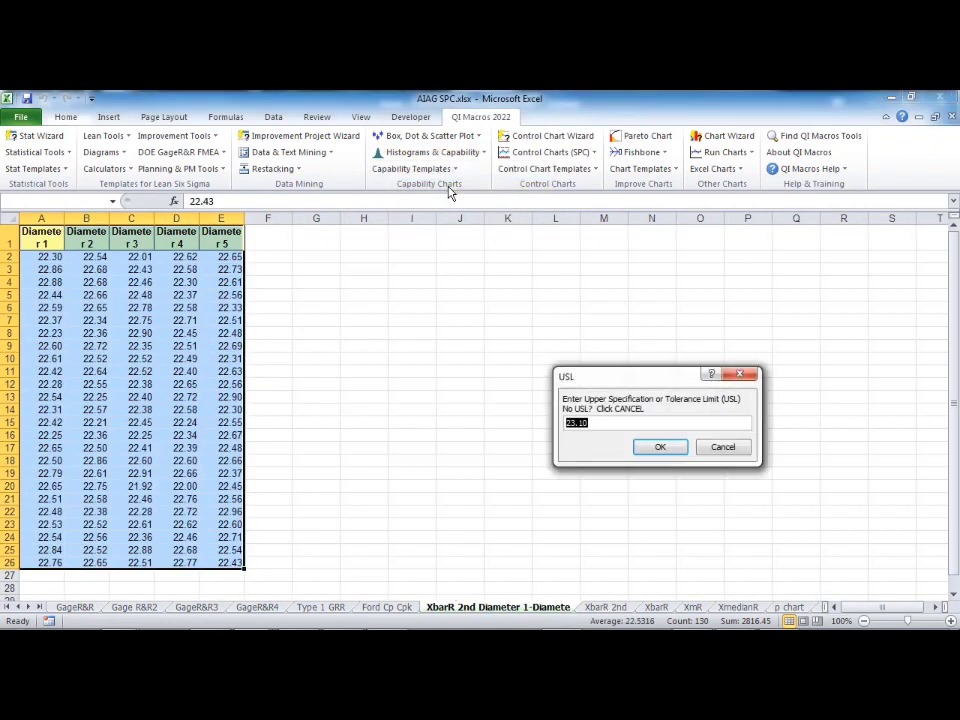
text(23.5)
key(Return)
text(21.5)
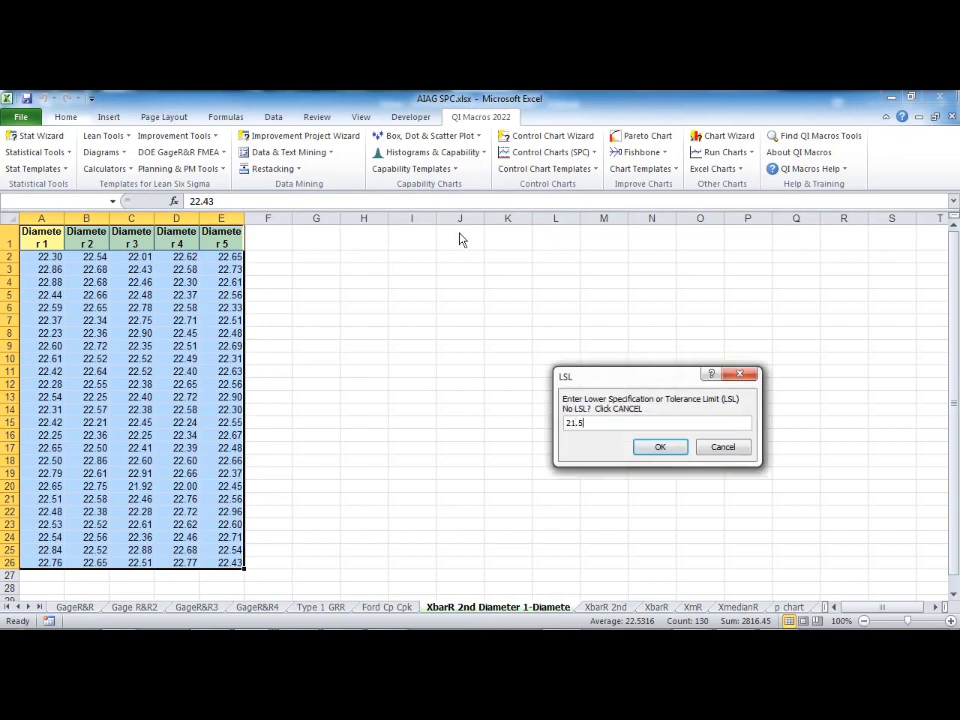
key(Return)
key(Return)
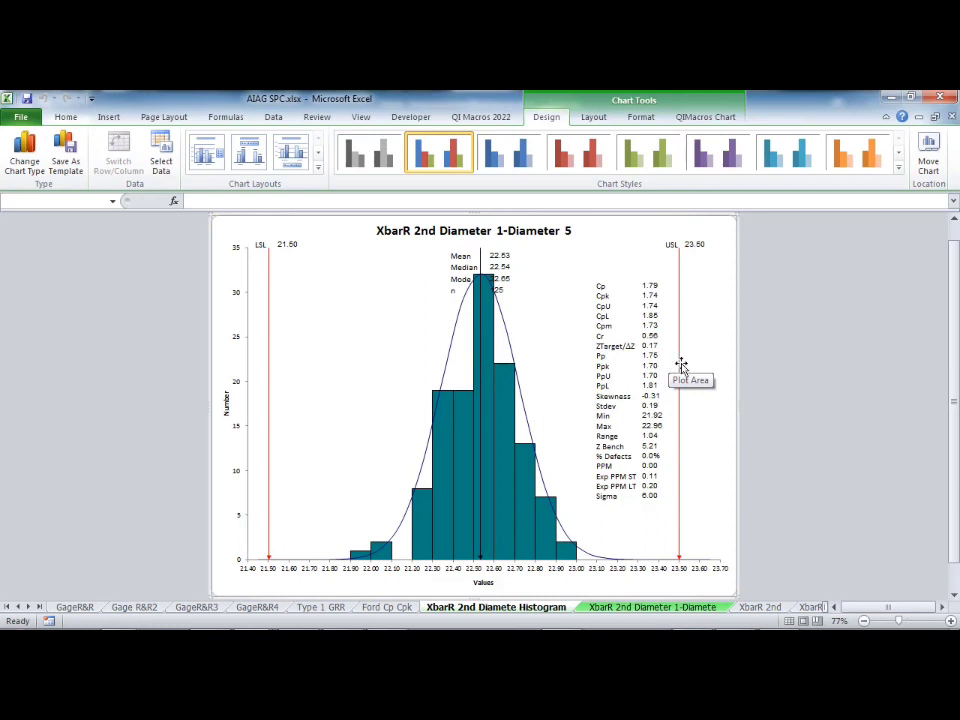
Step: Return to Book1 and select the Time Series table A1:B13 on Sheet1
click(481, 118)
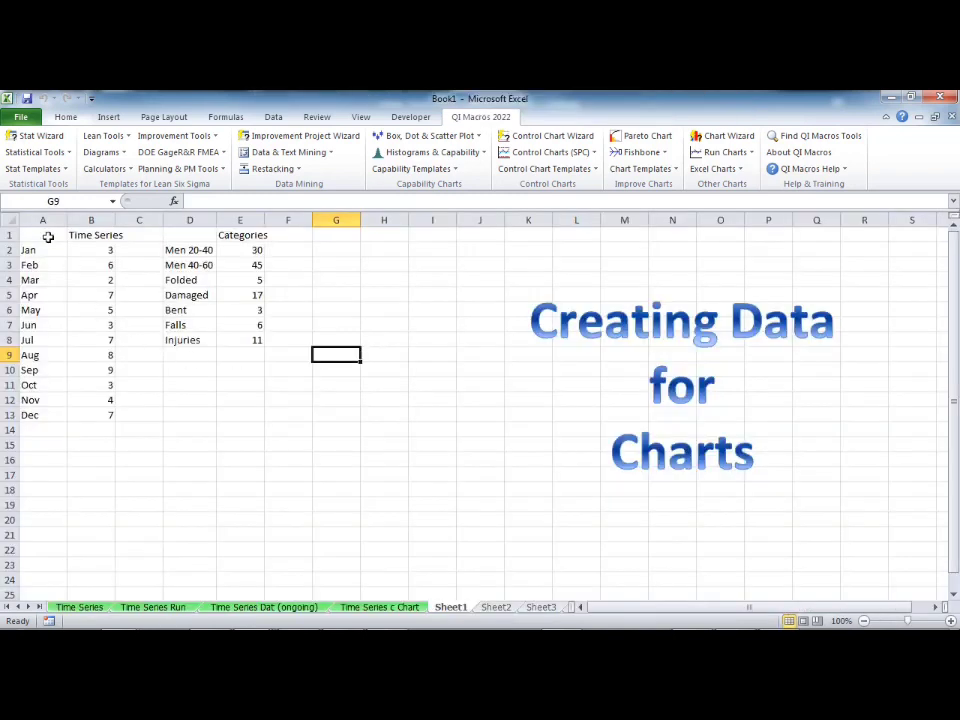
drag(88, 418, 3, 226)
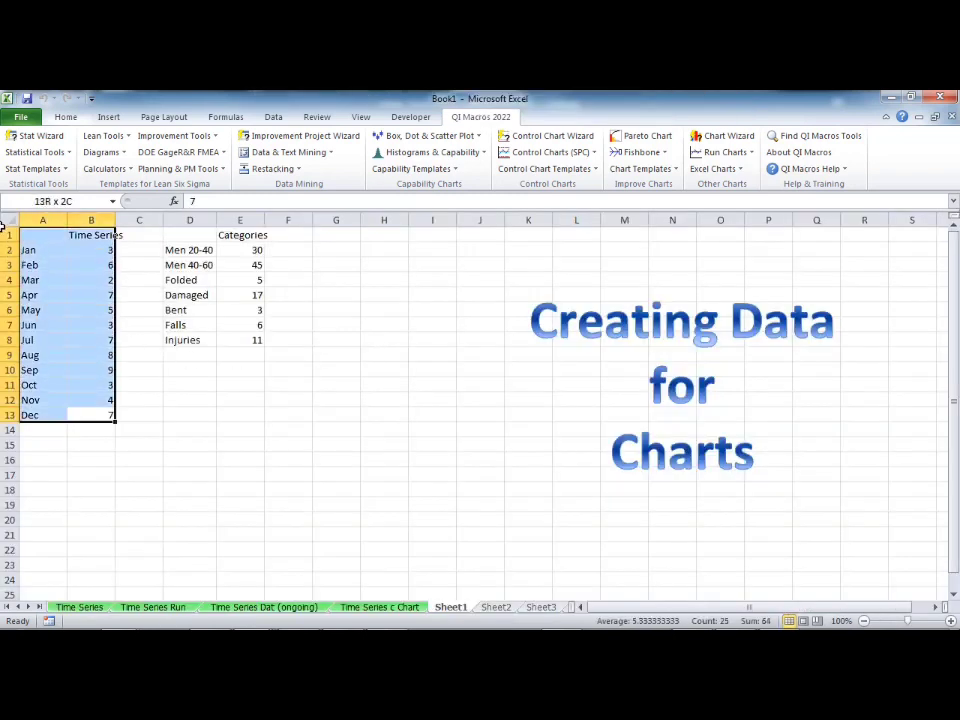